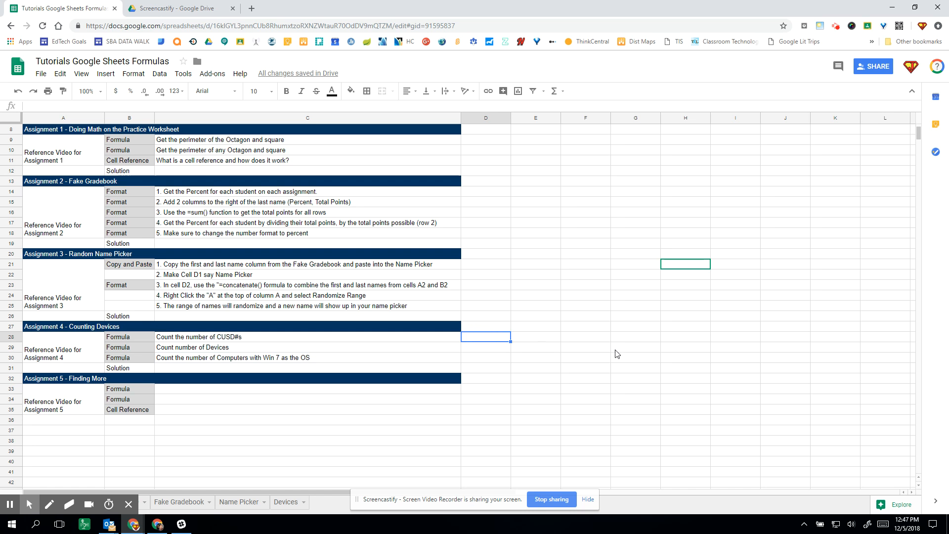
Enter count, counta and countif in cells D28 to D30, beside the three Assignment 4 tasks
type("count")
key("Return")
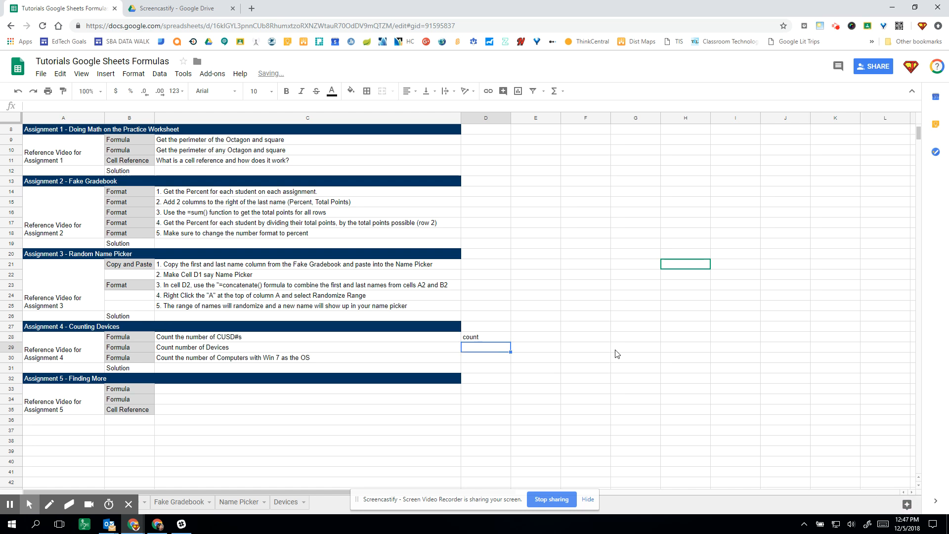
type("count")
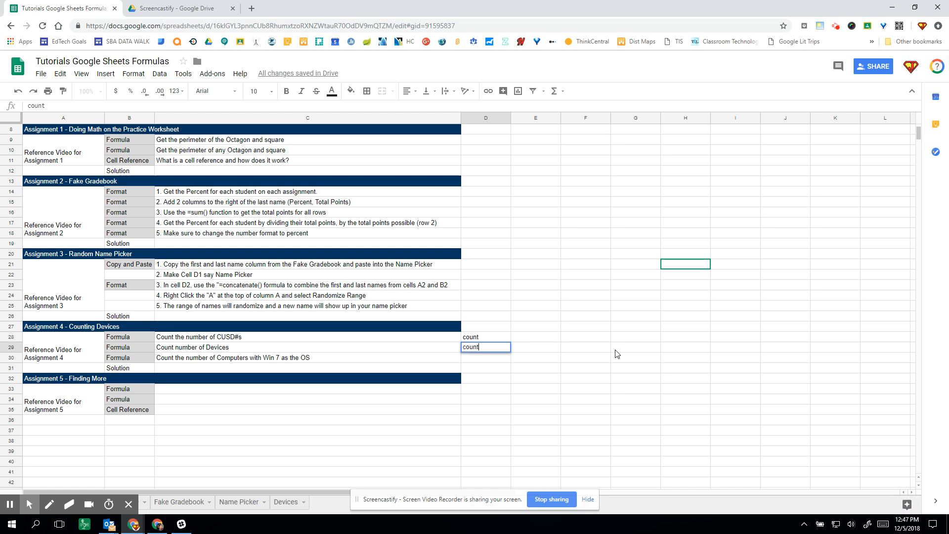
type("a")
key("Up")
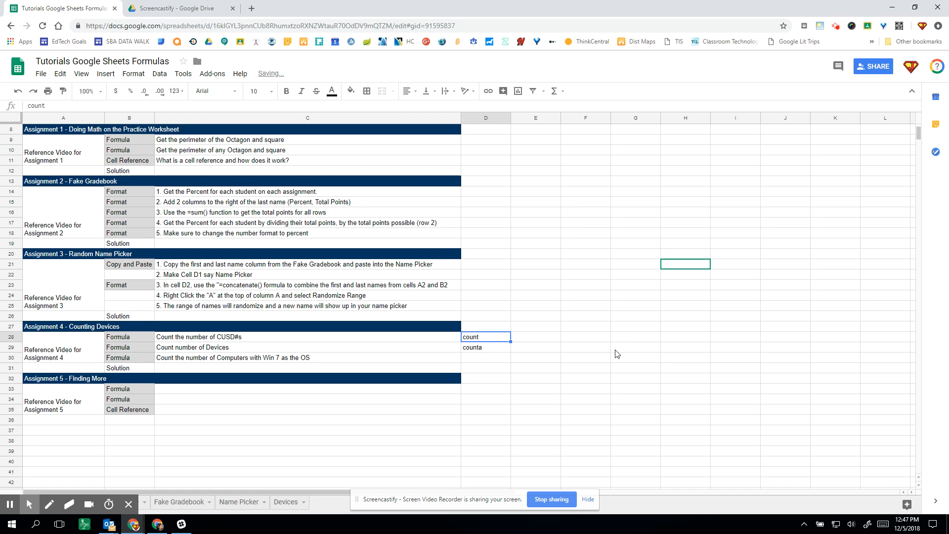
key("Down")
key("Down")
type("count")
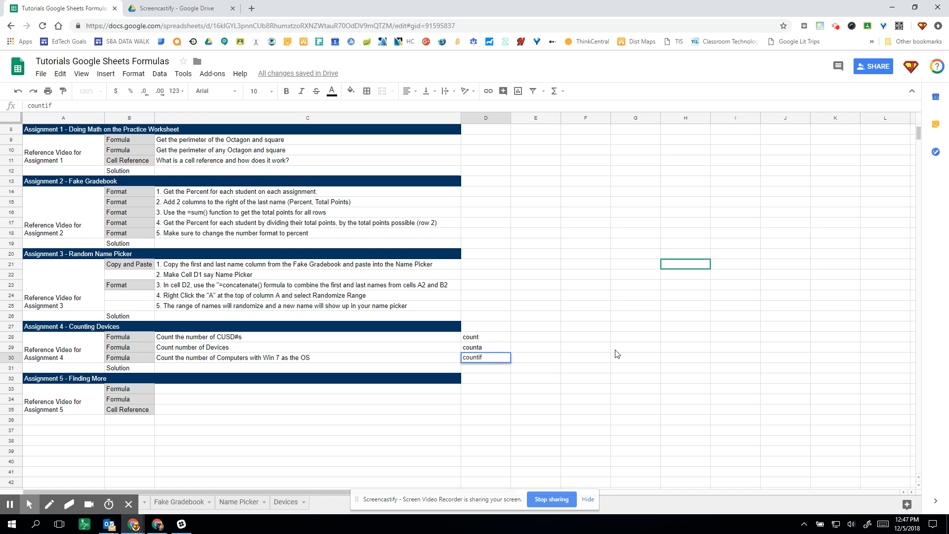
key("Return")
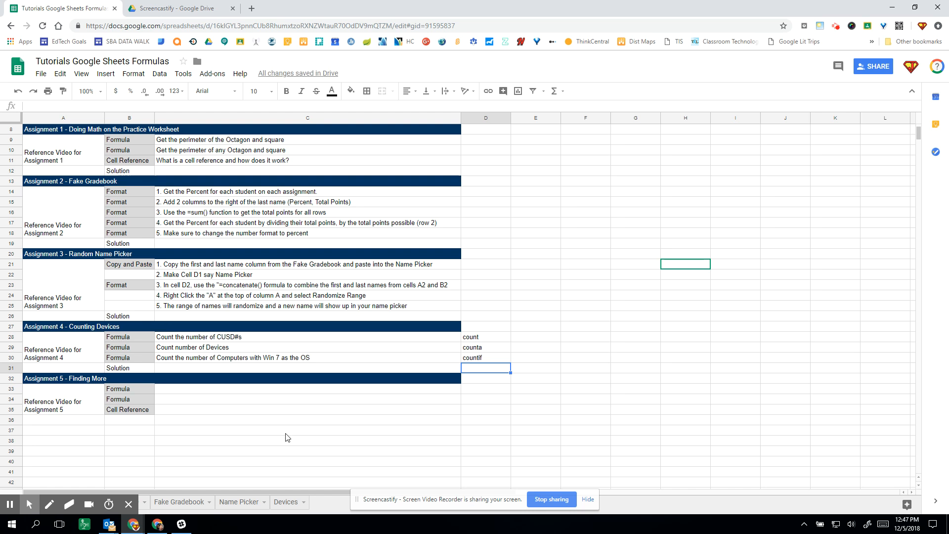
Switch to the Devices sheet and widen column I to fit the full text of the counting tasks
left_click(284, 503)
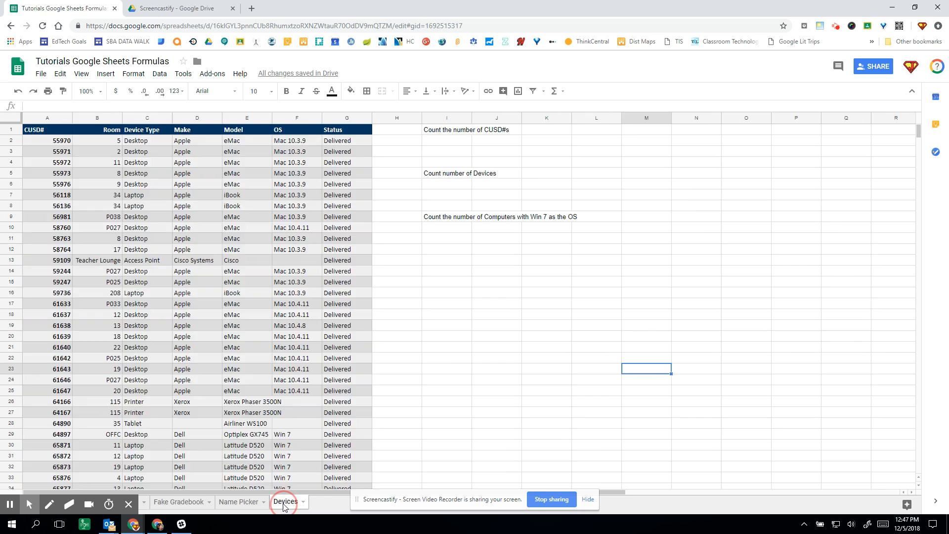
left_click(455, 132)
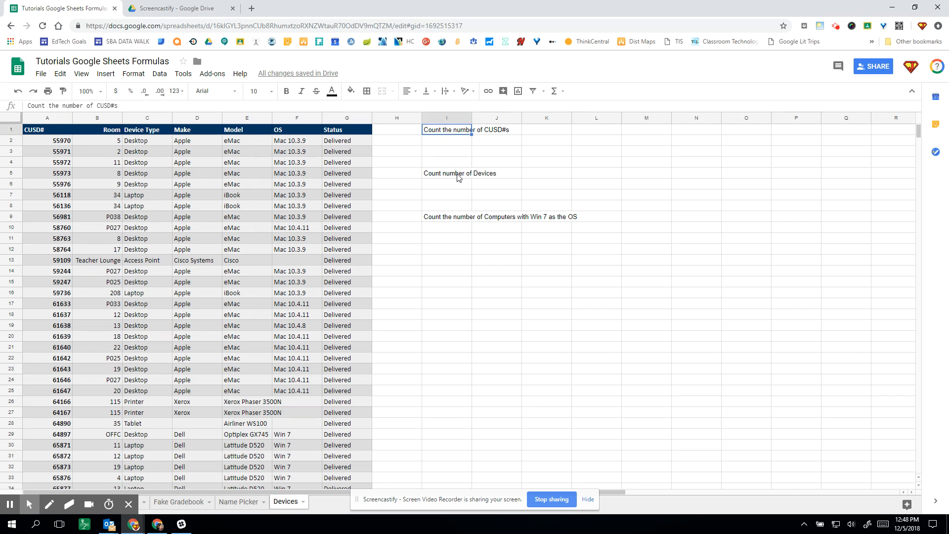
left_click_drag(472, 118, 630, 121)
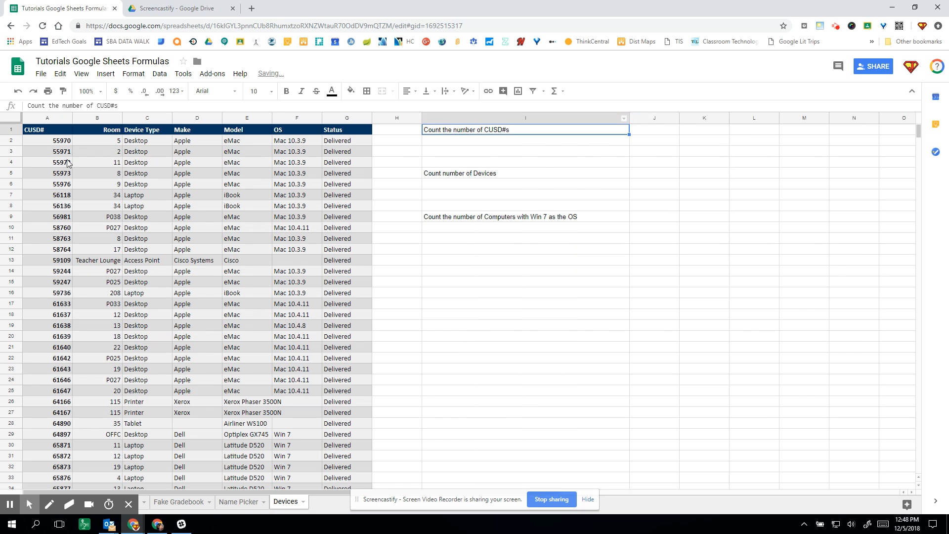
Examine the CUSD#, Device Type and OS columns that each of the three counting tasks in column I refers to
left_click(55, 142)
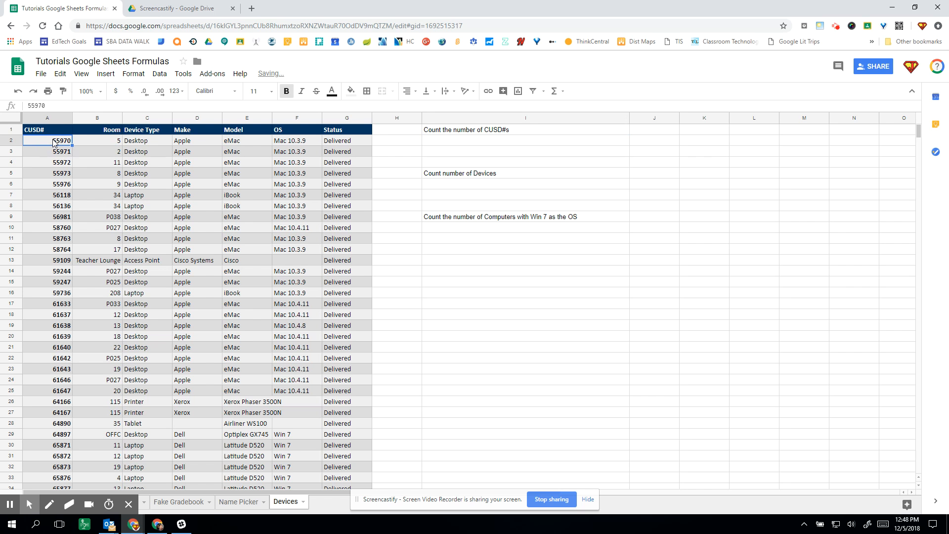
left_click(514, 176)
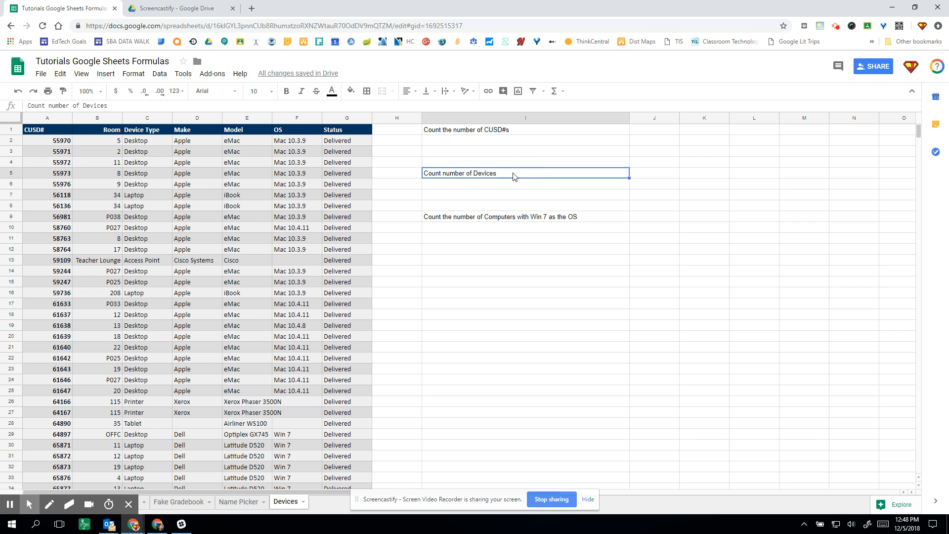
left_click(137, 142)
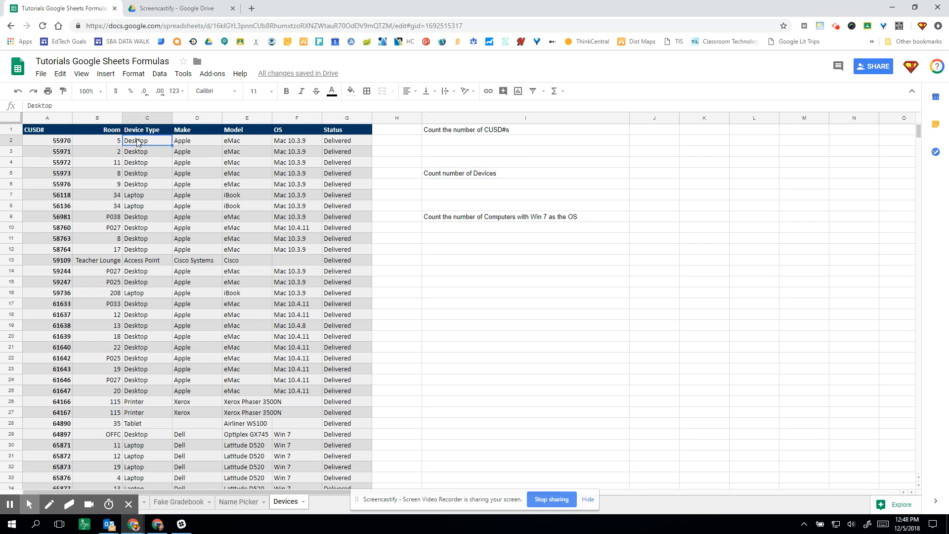
left_click(467, 220)
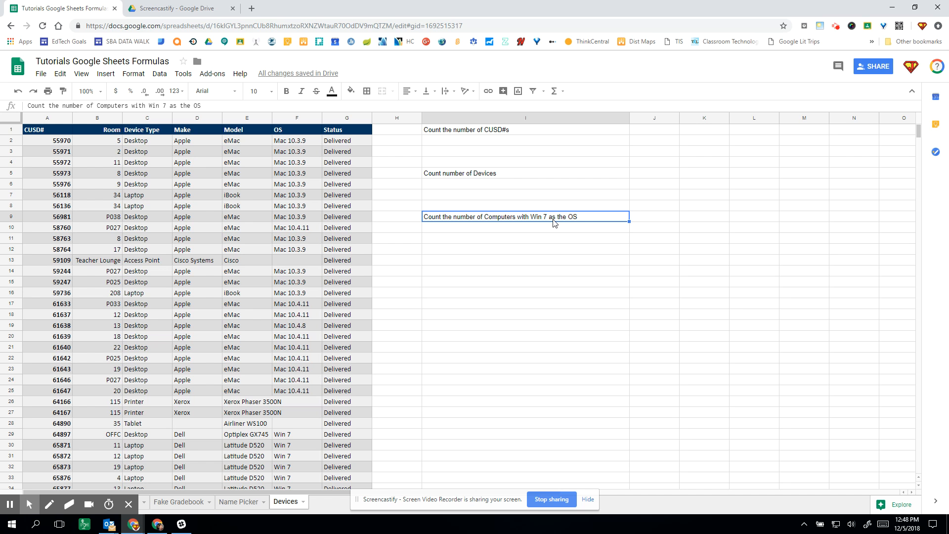
left_click(295, 119)
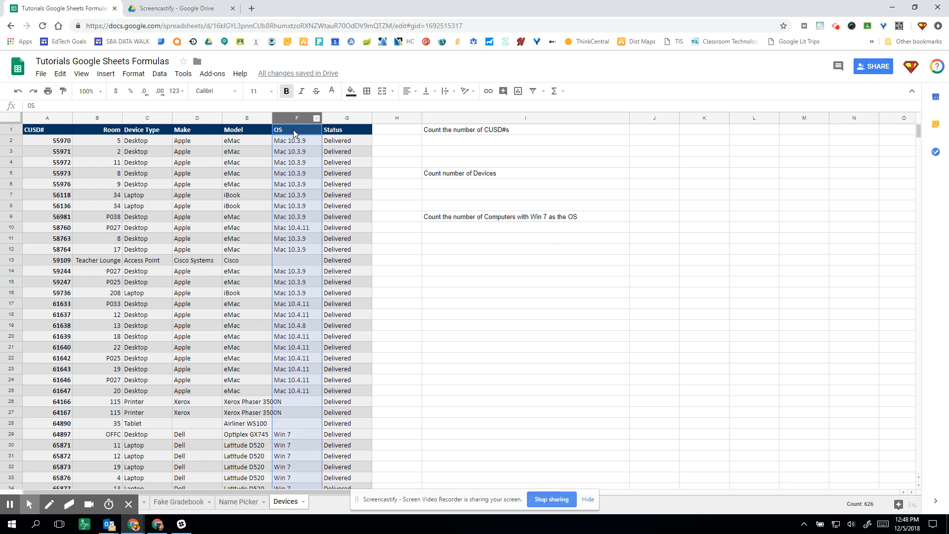
left_click(298, 434)
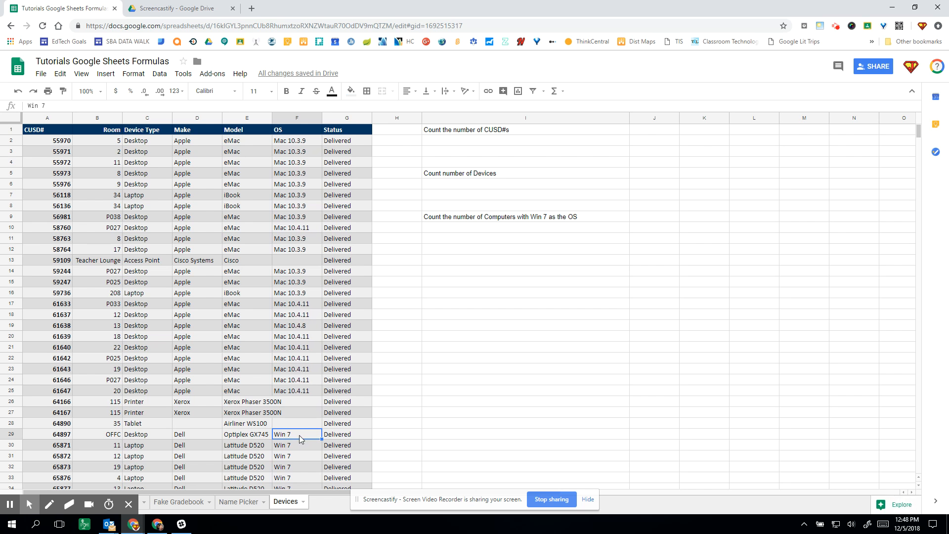
left_click(479, 229)
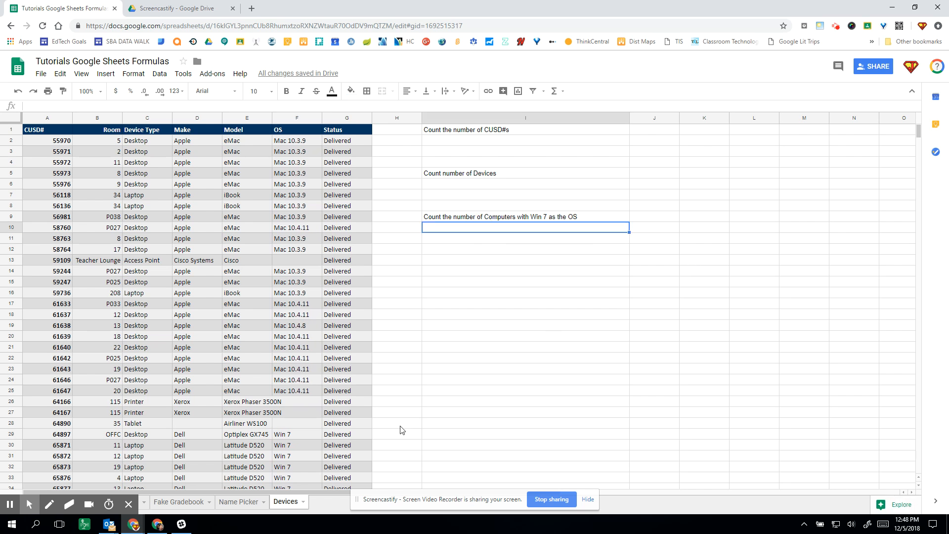
left_click(297, 434)
left_click(486, 230)
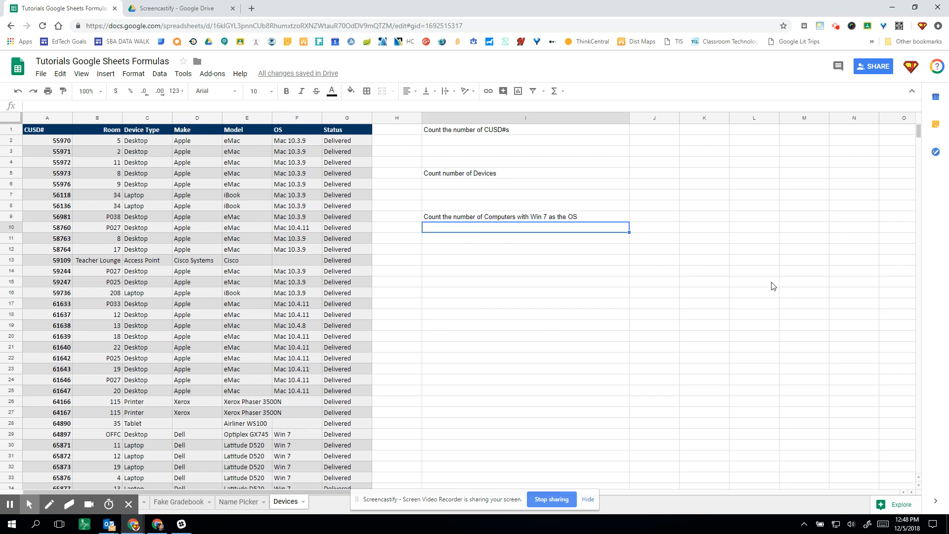
Enter the label count in cell I2, below the task about the number of CUSD#s
left_click(492, 141)
type("count")
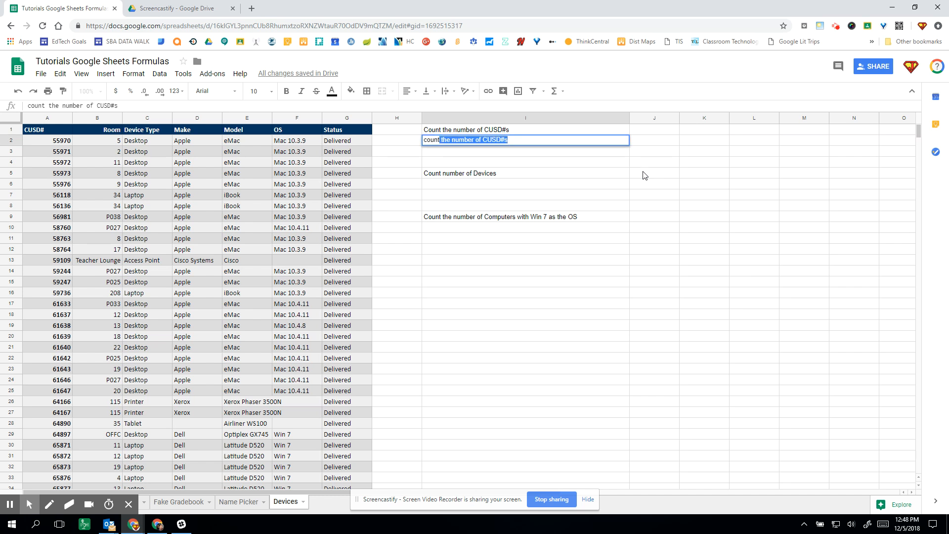
key("BackSpace")
key("Return")
Enter the label counta in cell I6, below the task about the number of devices
key("Down")
key("Down")
key("Down")
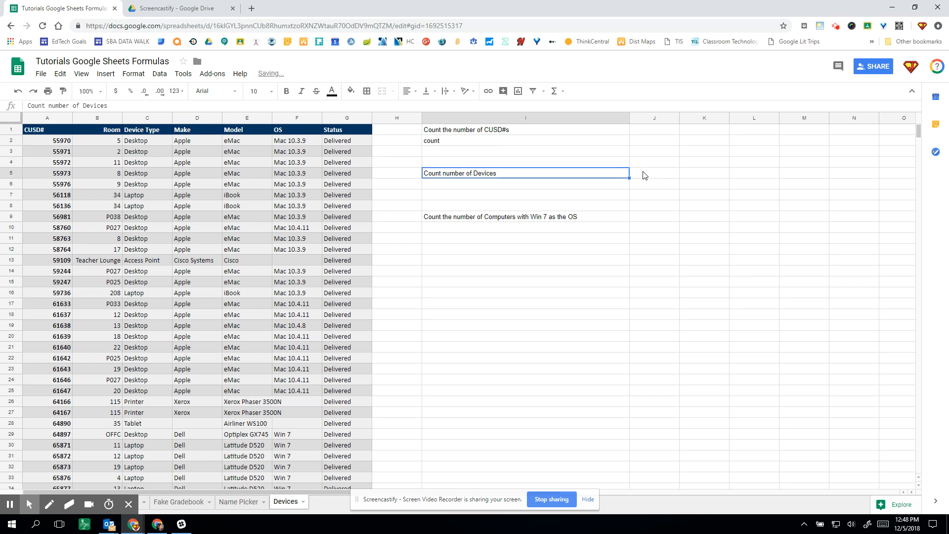
type("count")
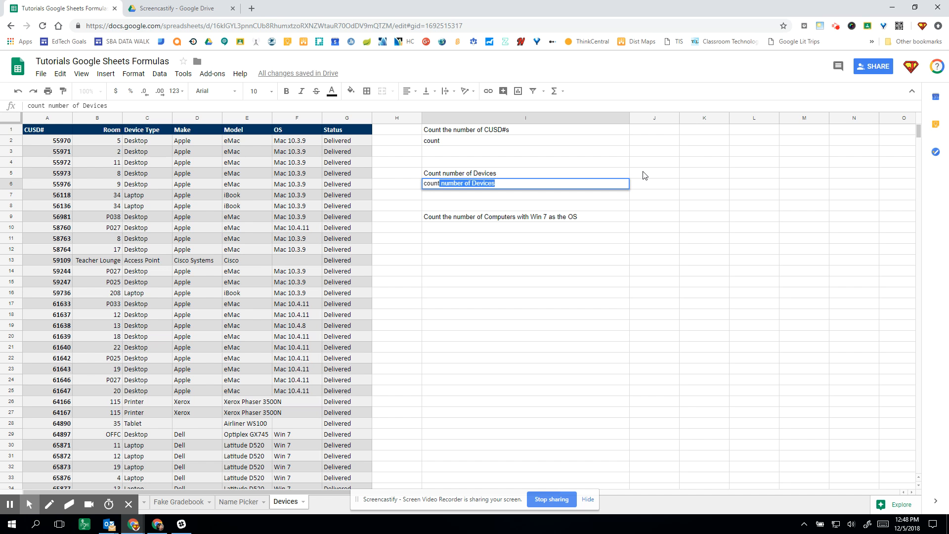
type("a")
key("Return")
Enter the label countif in cell I10, below the task about computers with Win 7
key("Down")
key("Down")
key("Down")
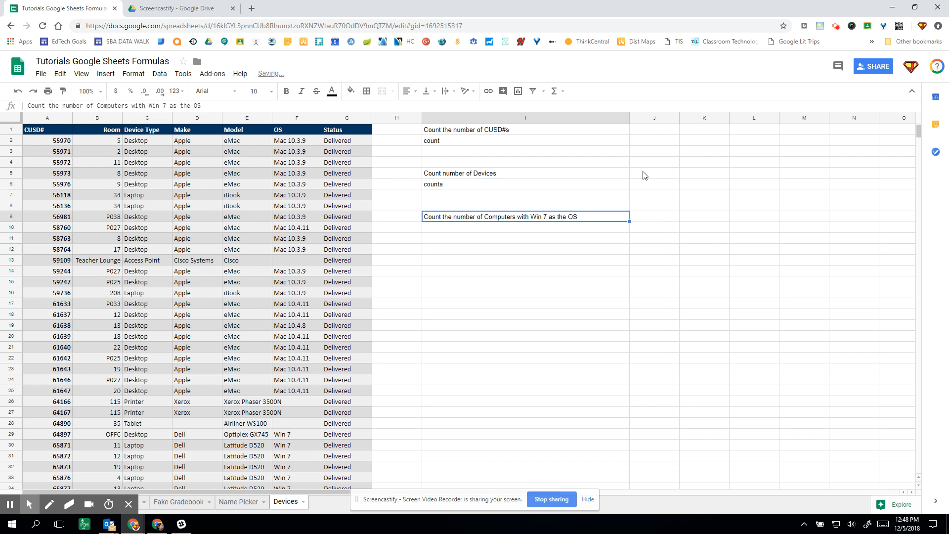
type("countif")
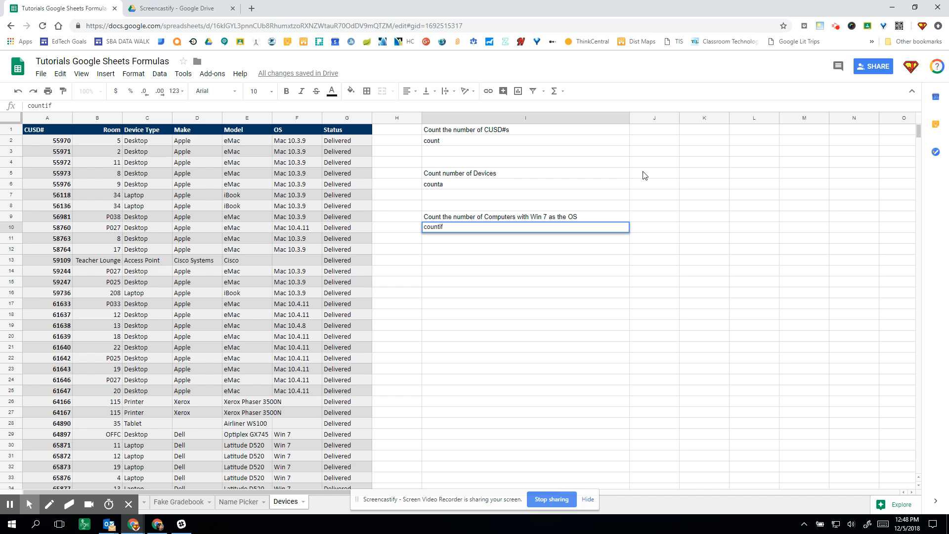
key("Return")
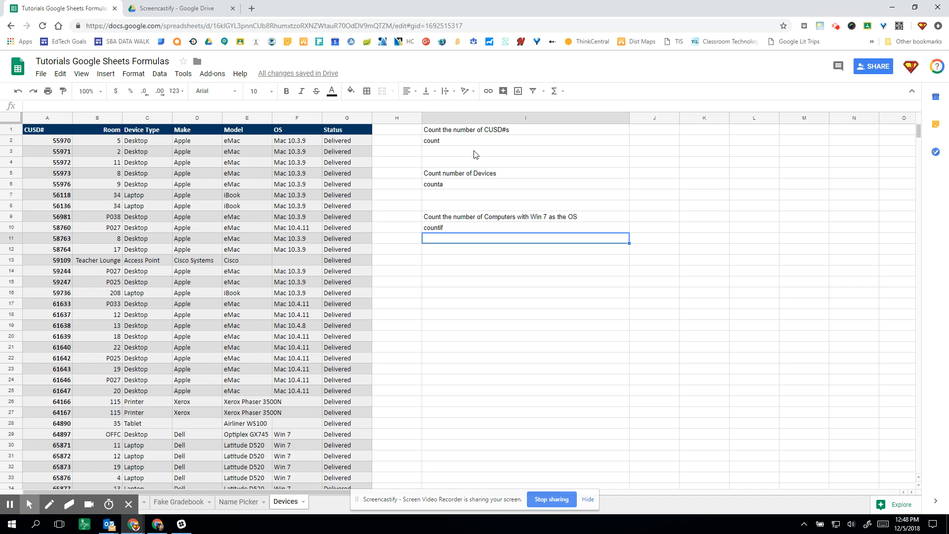
Enter the formula =COUNT(A:A) in cell I3 to count the numeric values in the CUSD# column
left_click(474, 152)
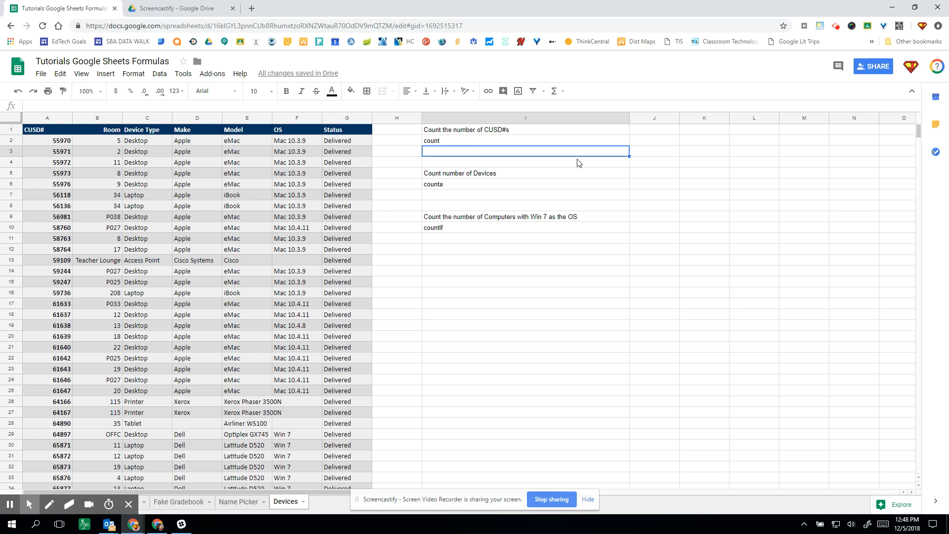
type("=")
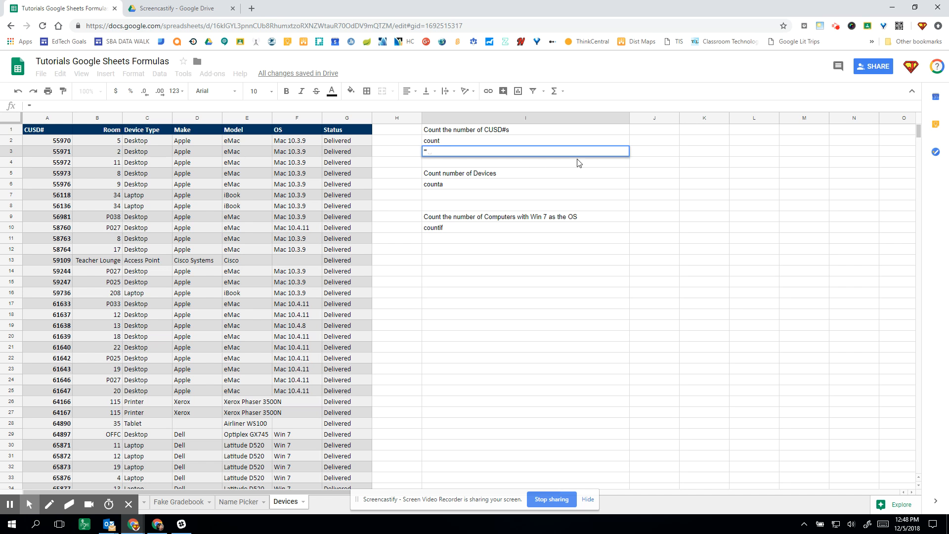
type("count")
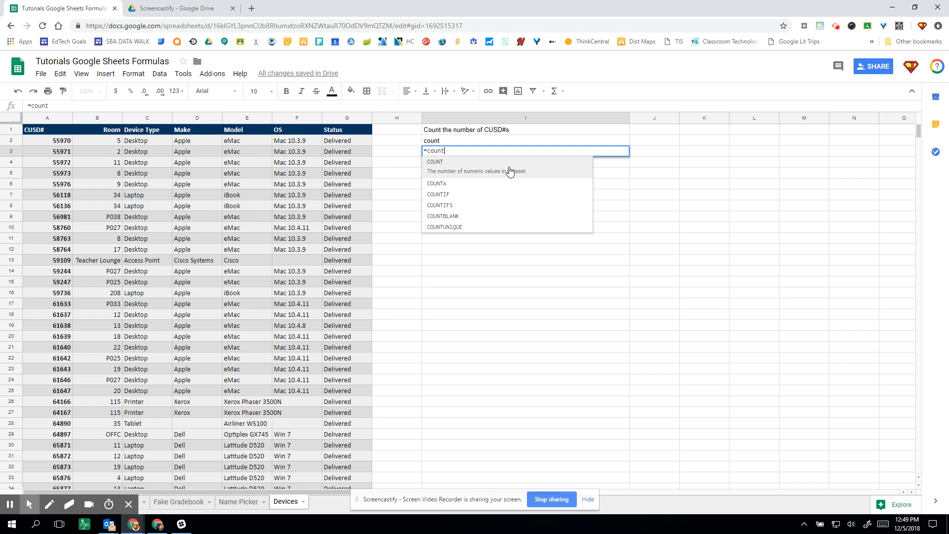
left_click(511, 172)
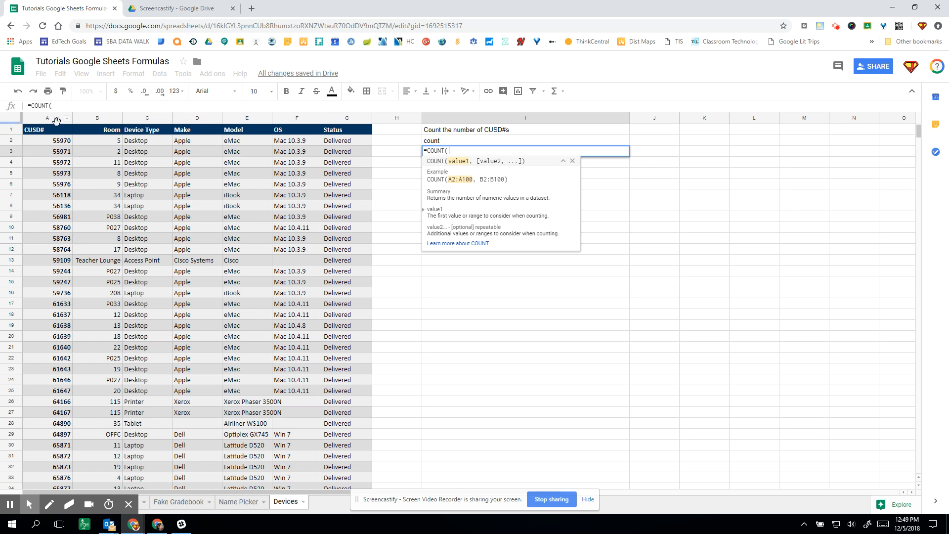
left_click(58, 120)
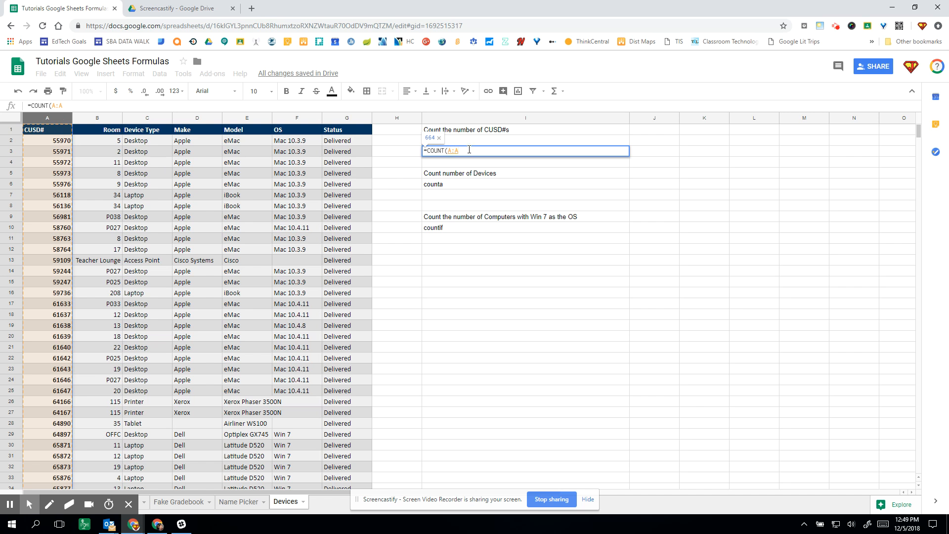
type(")")
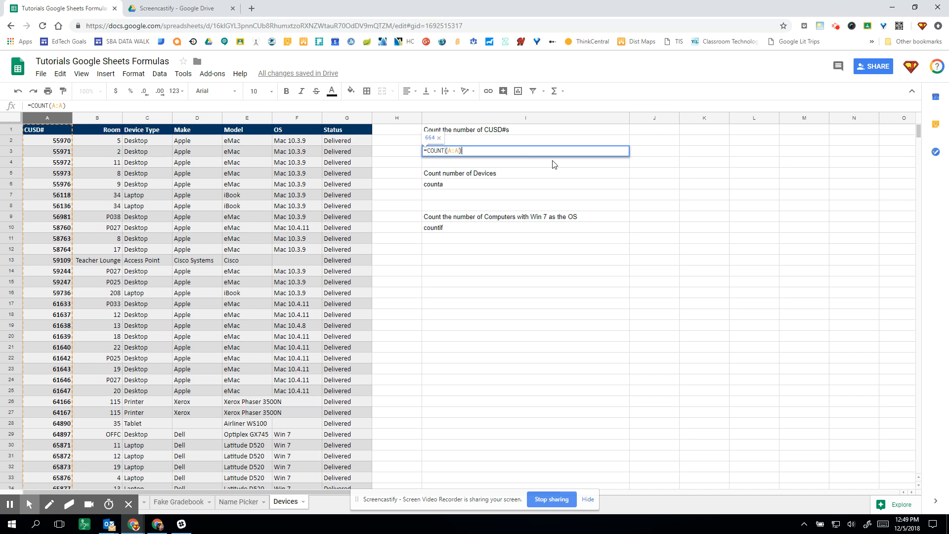
key("Return")
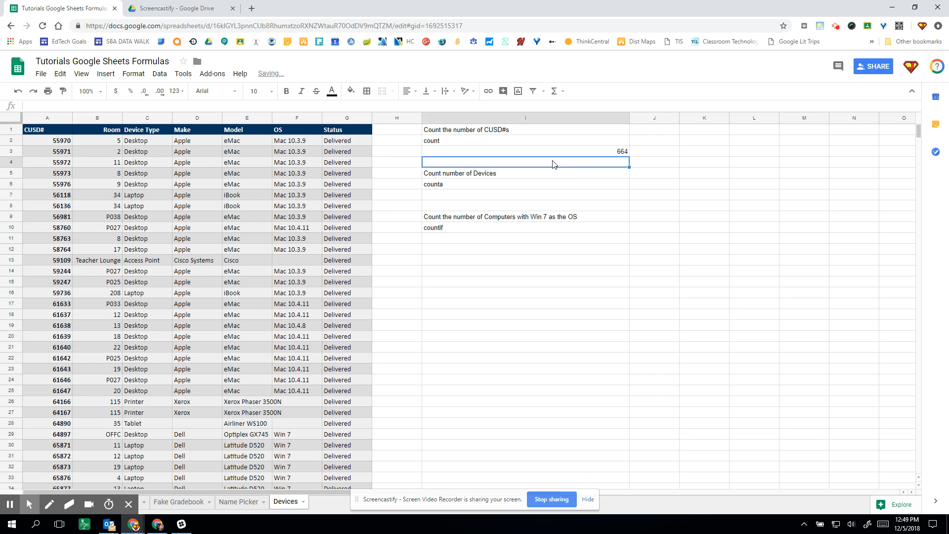
Narrow column I so the count result in I3 sits closer to its label
left_click(596, 155)
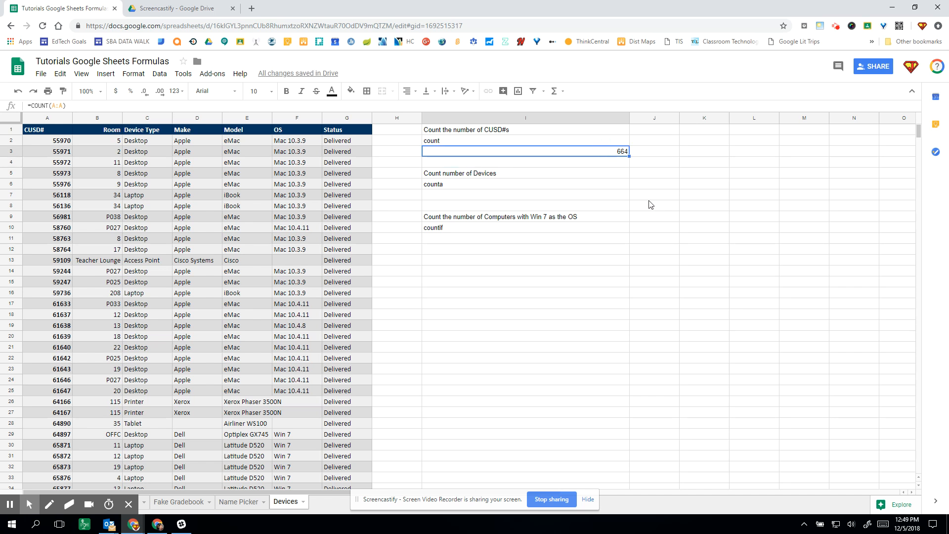
left_click_drag(628, 120, 530, 131)
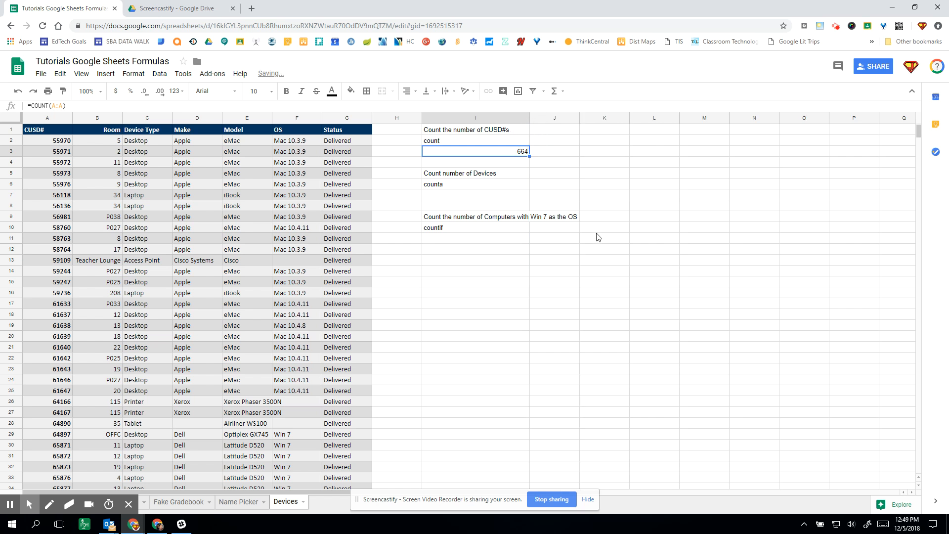
left_click(57, 151)
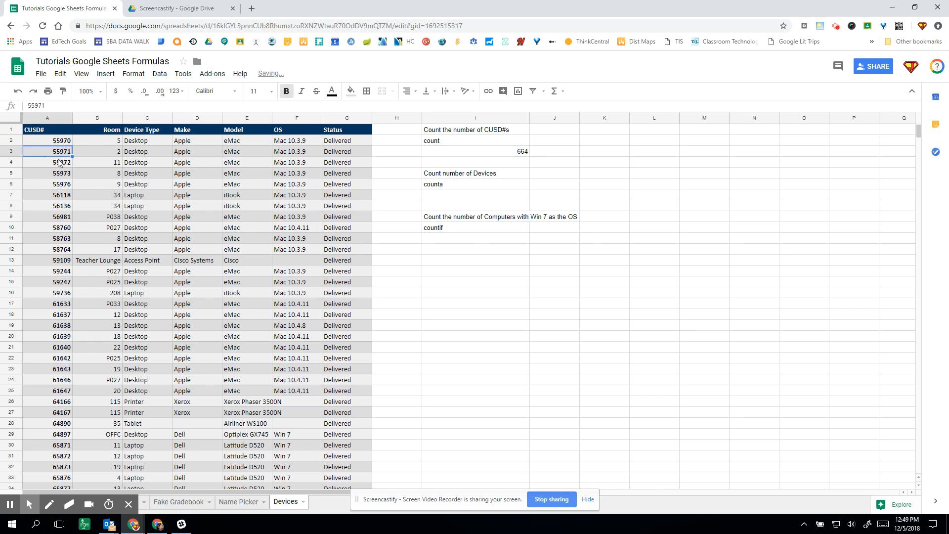
left_click(59, 163)
left_click(61, 173)
left_click(62, 184)
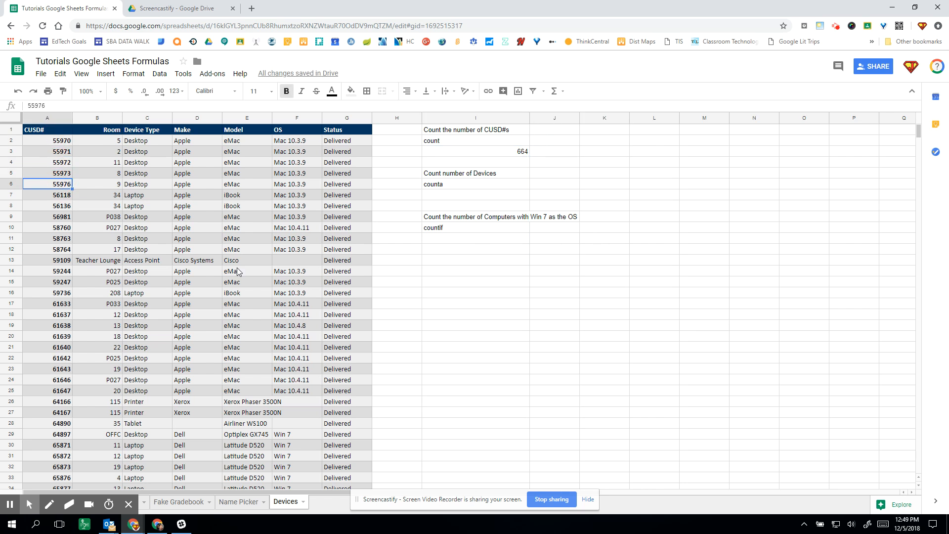
left_click(718, 374)
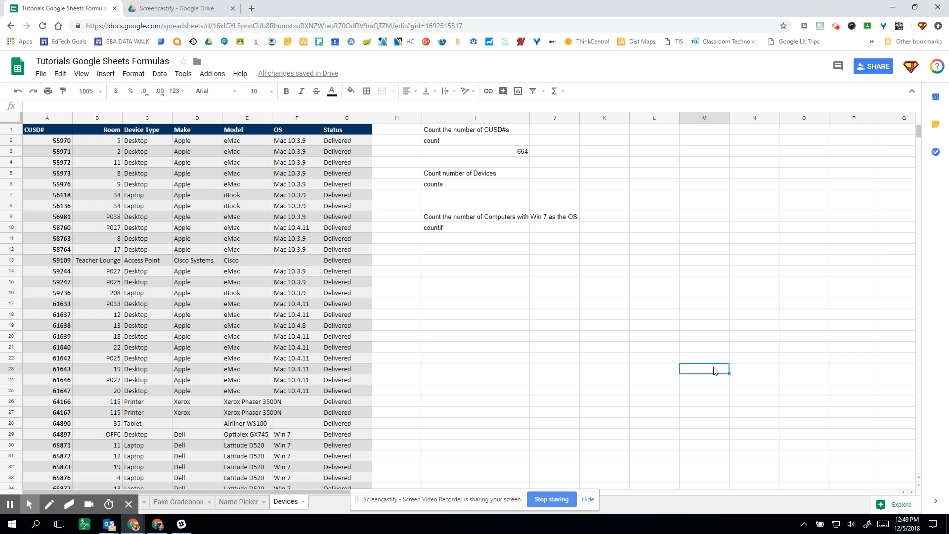
Enter the formula =counta(C2:C809) in cell I7 to count the devices in the Device Type column, excluding the header
left_click(474, 197)
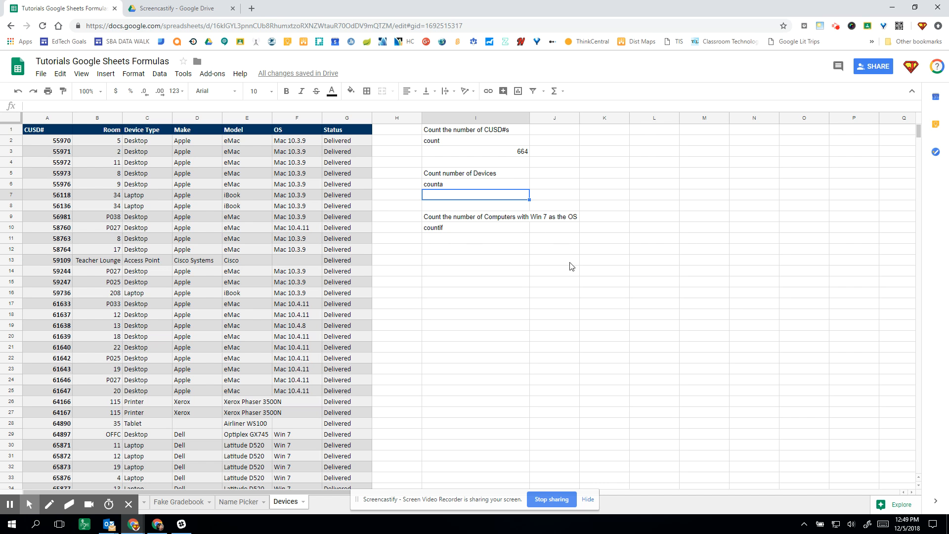
type("=")
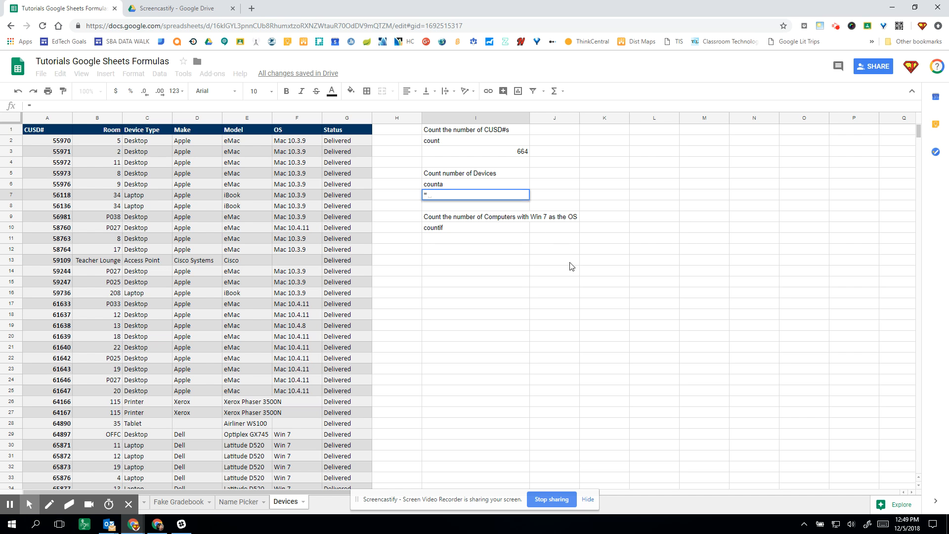
type("cou")
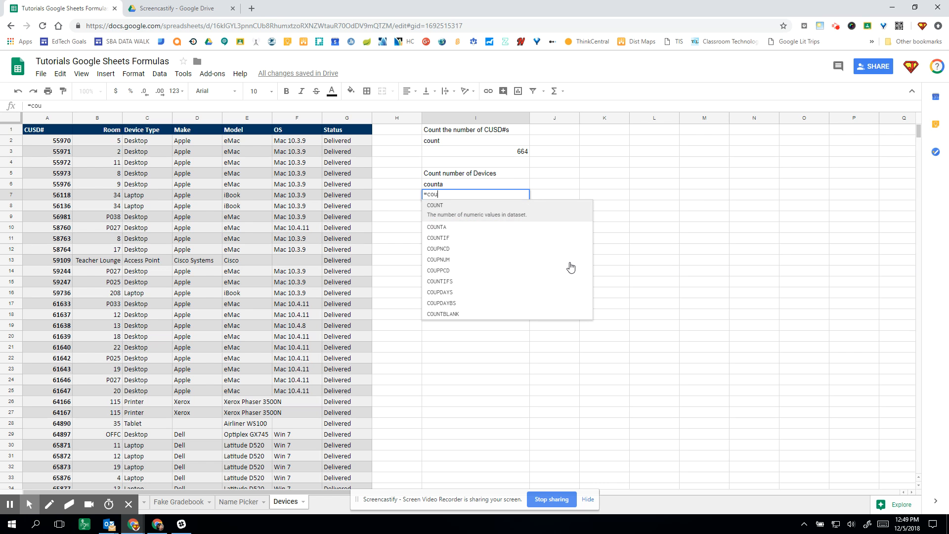
type("nta")
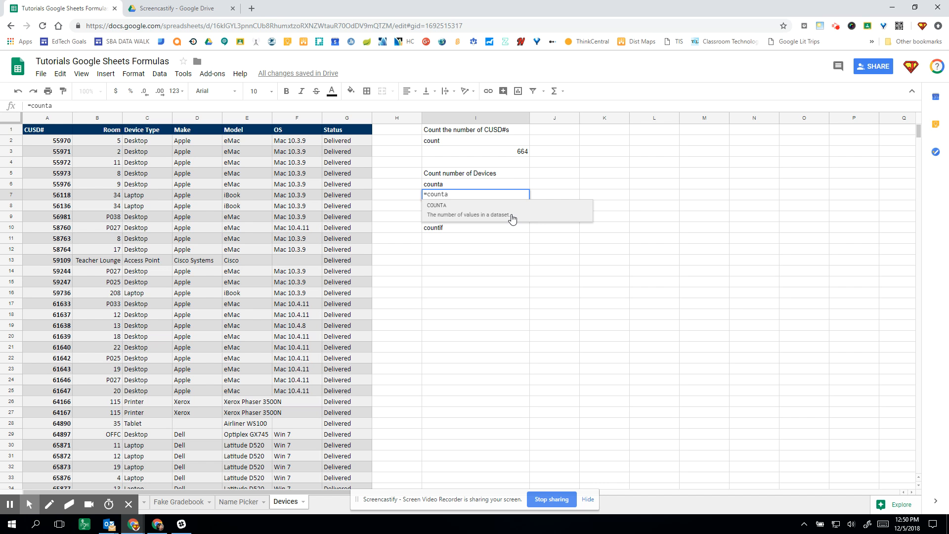
type("(")
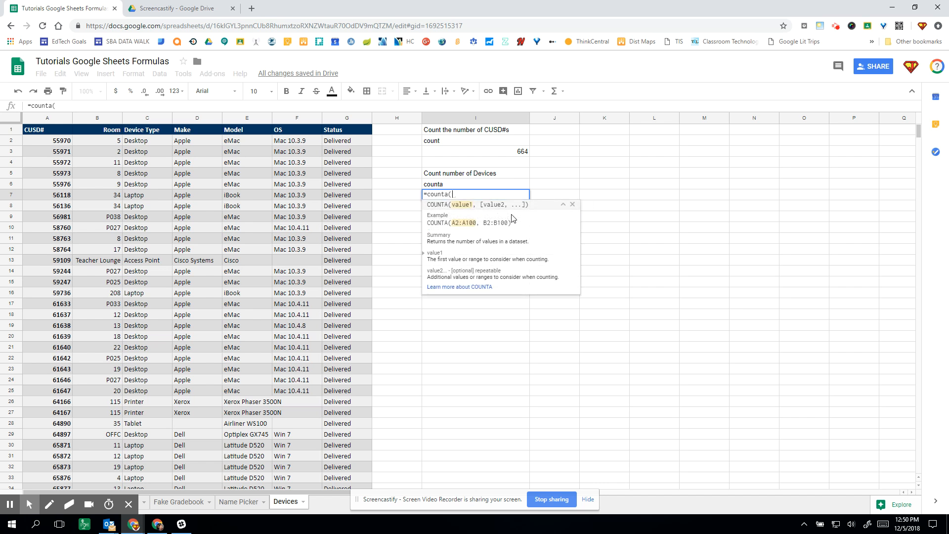
left_click(144, 143)
left_click(167, 131)
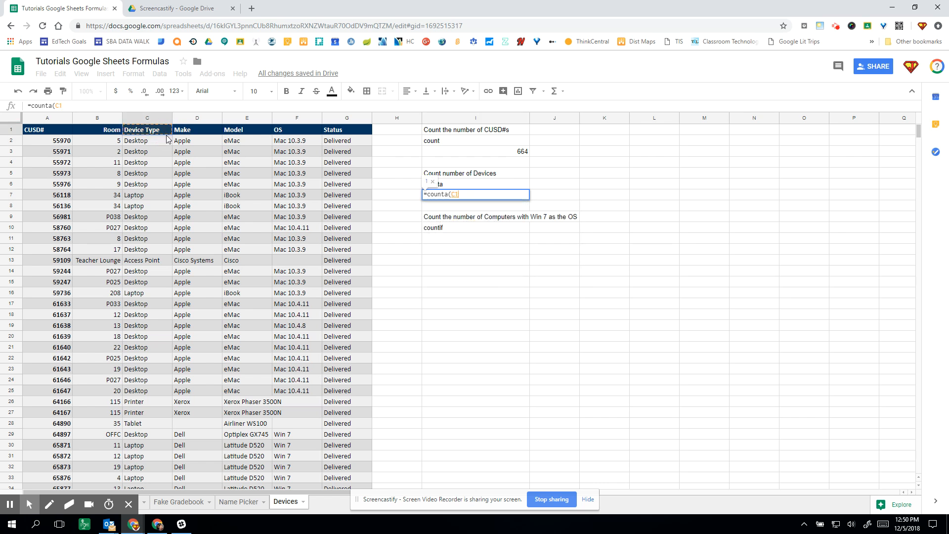
left_click(164, 142)
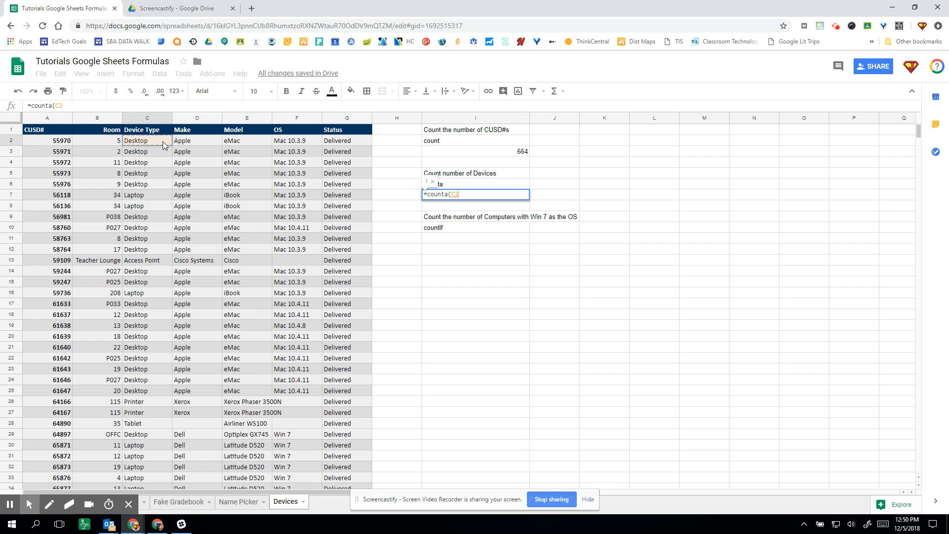
key("ctrl+shift+Down")
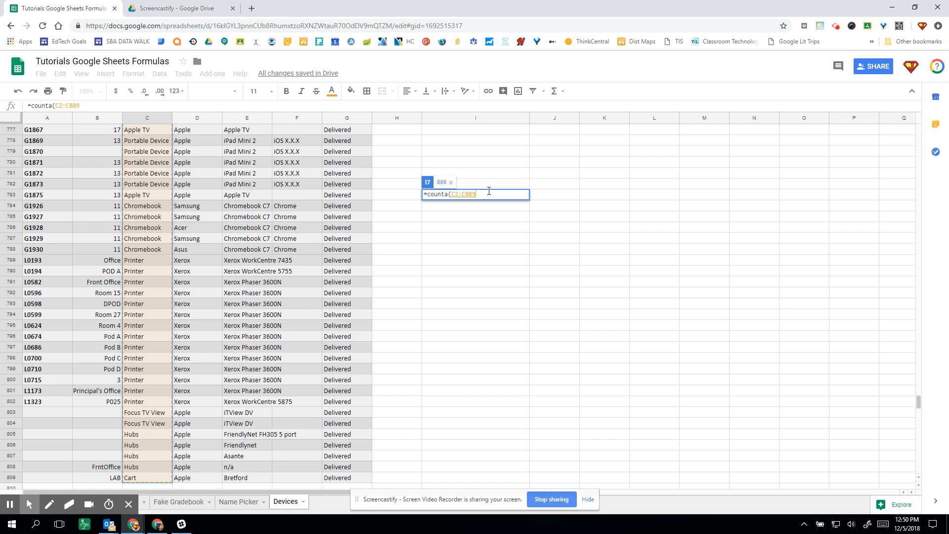
type(")")
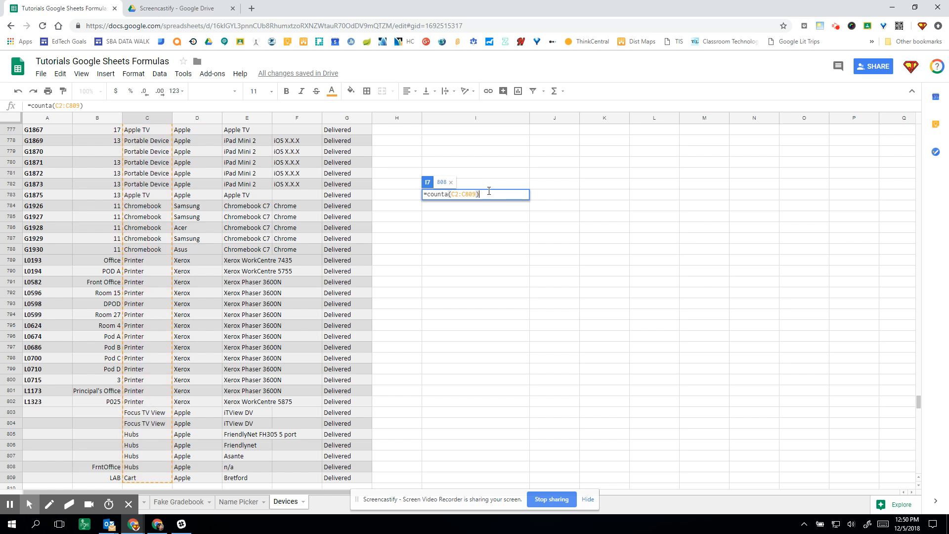
key("Return")
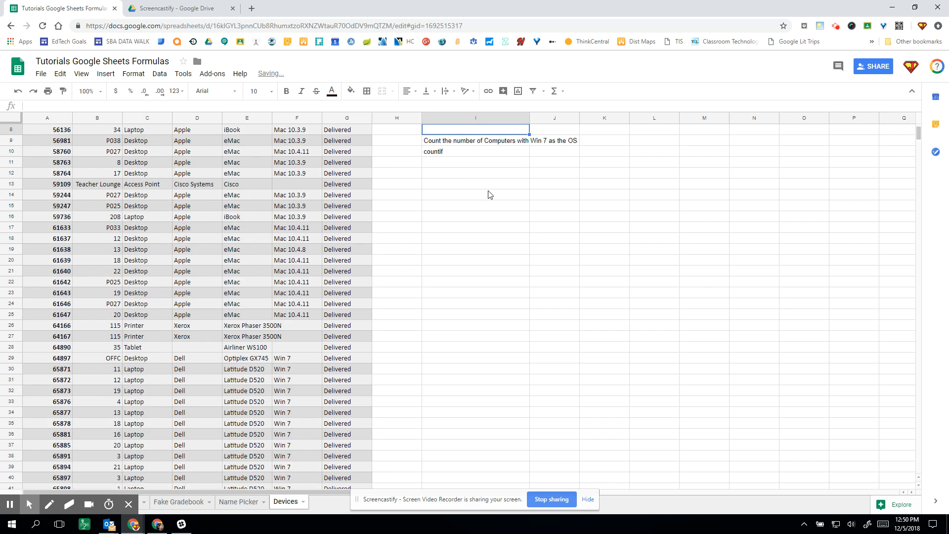
scroll(488, 195, "up", 3)
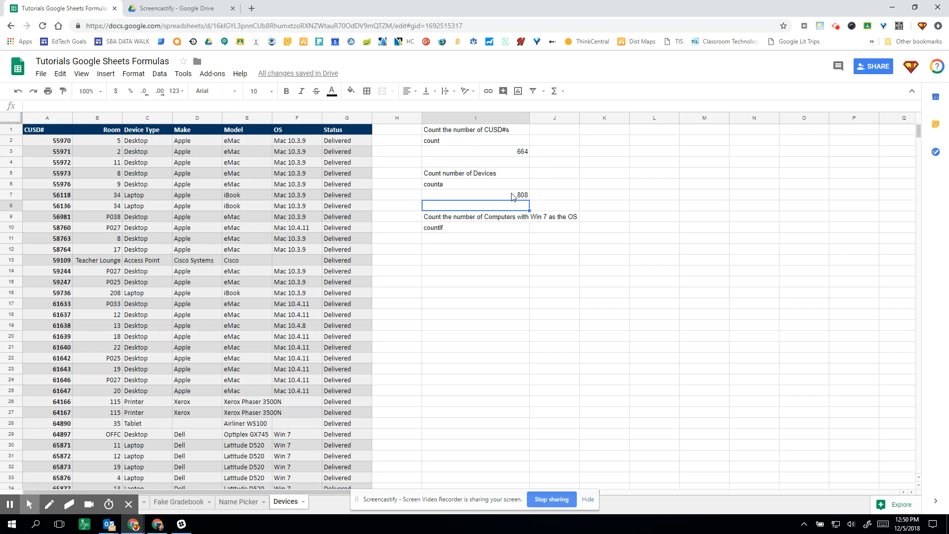
left_click(513, 196)
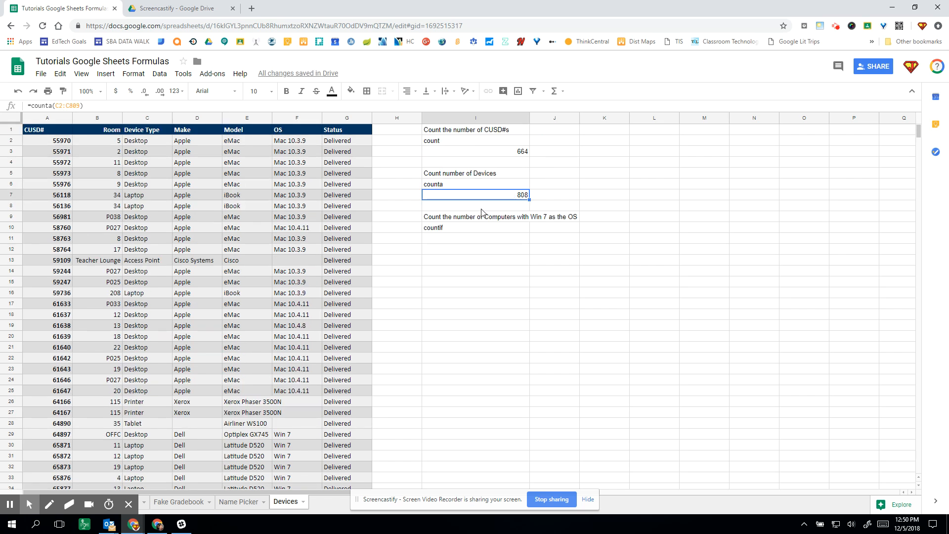
Enter the formula =I7-I3 in cell J4 to find the difference between the device count and the CUSD# count
left_click(539, 195)
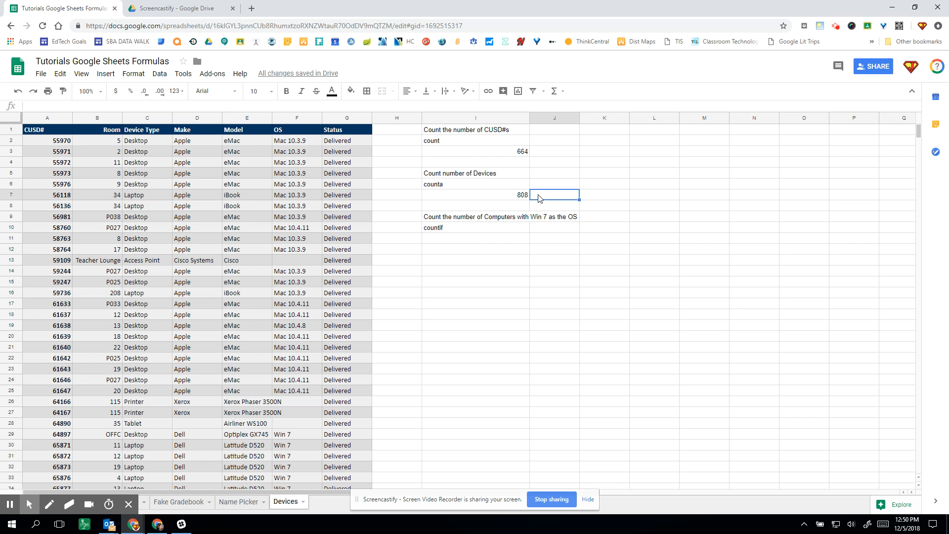
left_click(565, 163)
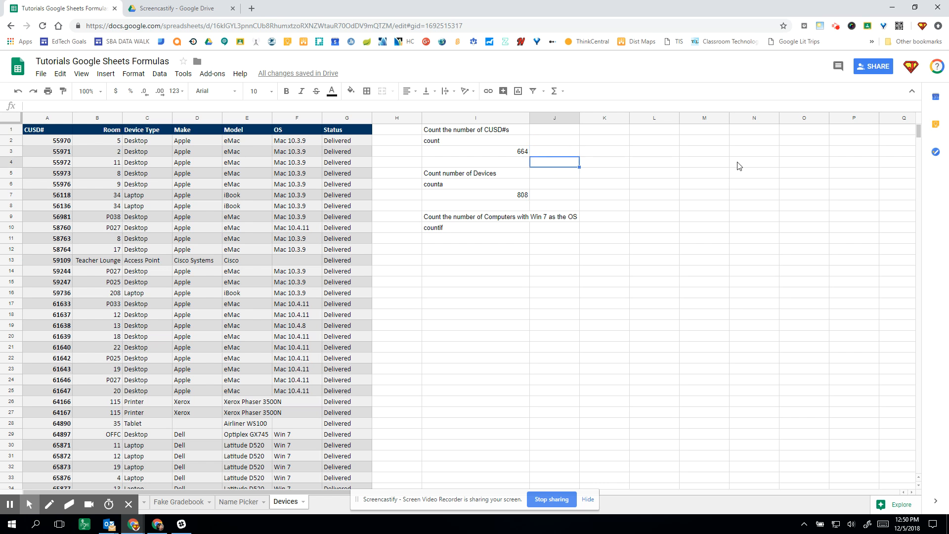
type("=")
left_click(520, 197)
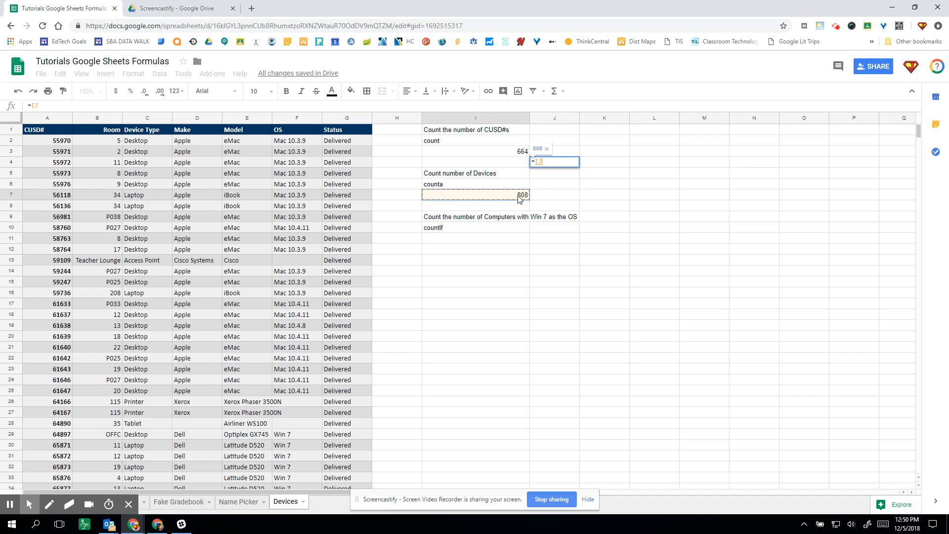
left_click(514, 152)
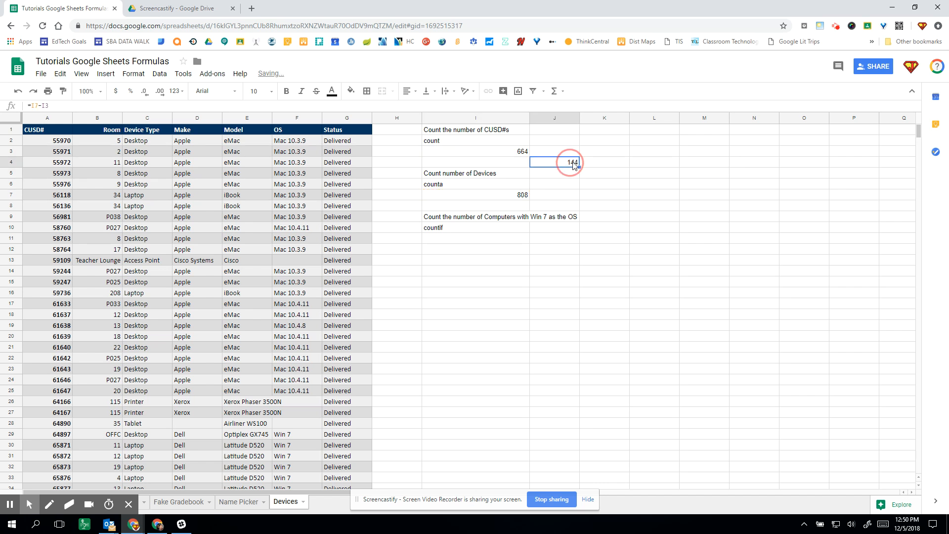
key("Tab")
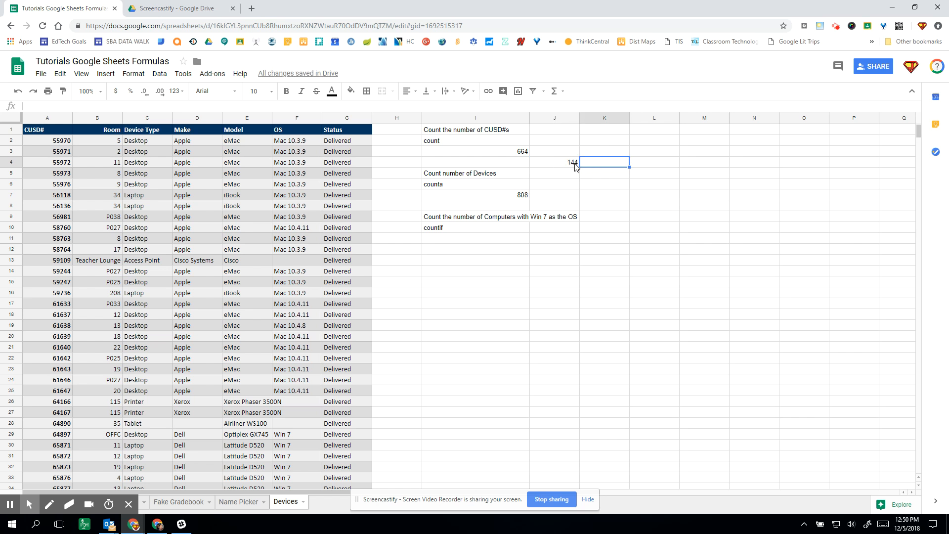
Enter the formula =COUNTIF(F:F,F29) in cell I11 to count the computers with Win 7, using an OS cell as criterion
left_click(594, 255)
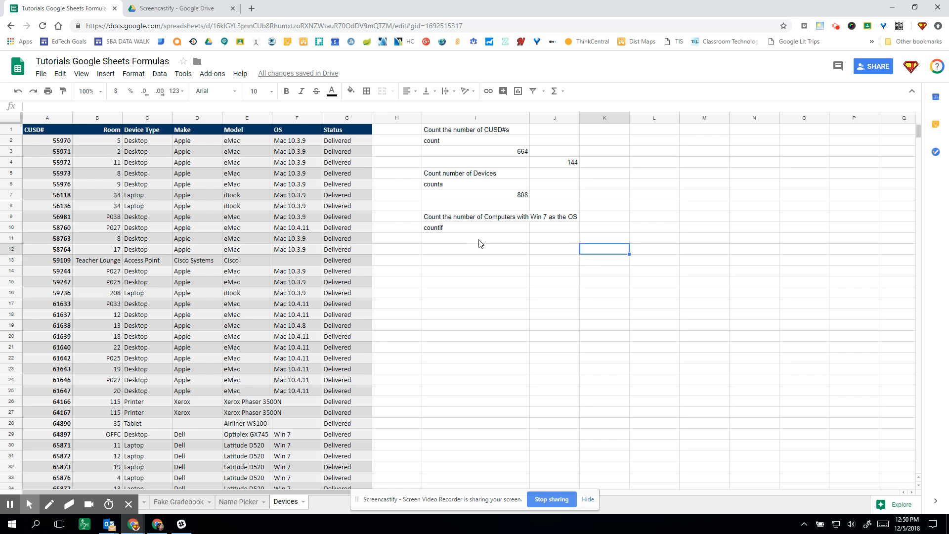
left_click(479, 240)
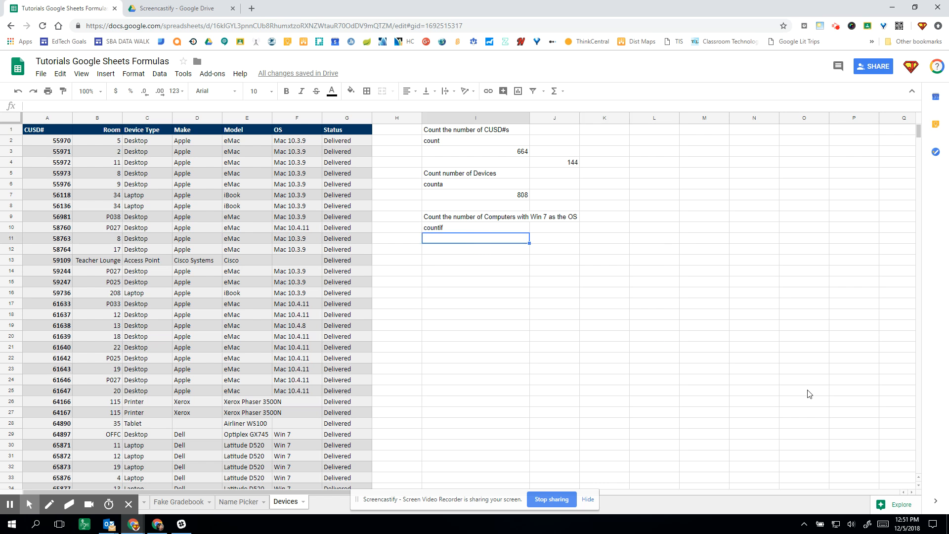
type("=count")
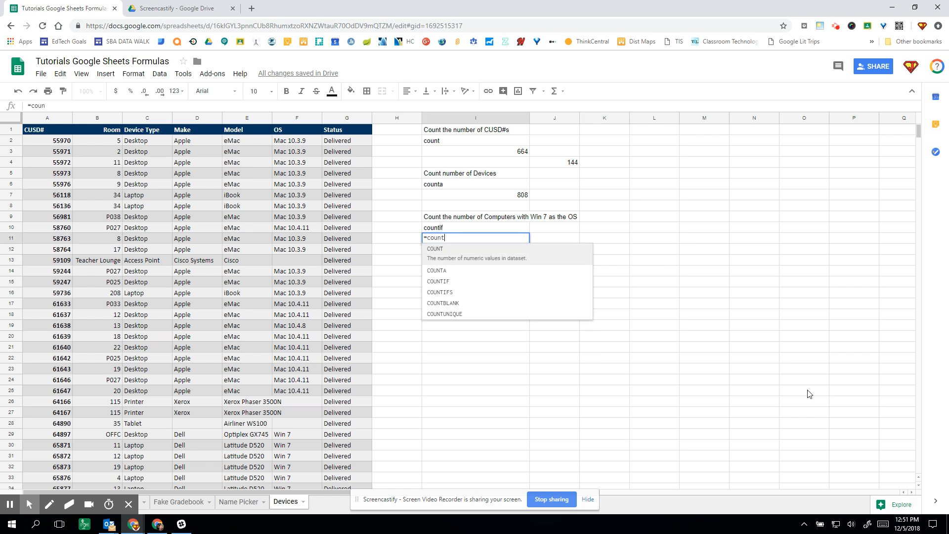
type("if")
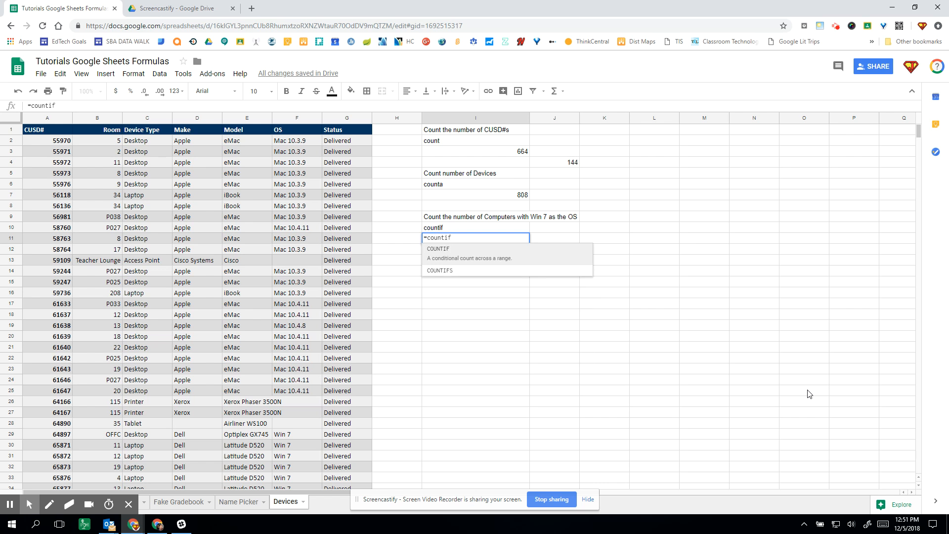
left_click(525, 255)
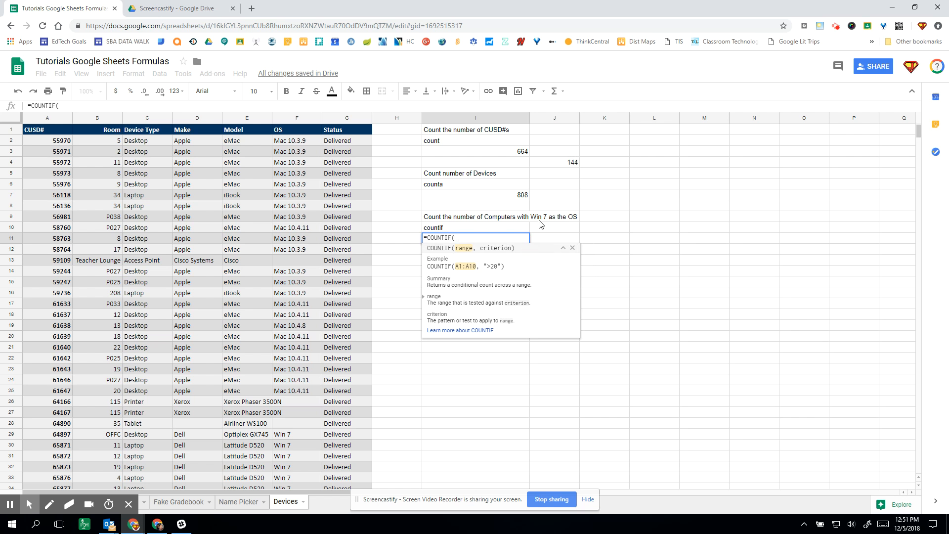
left_click(295, 119)
type(",")
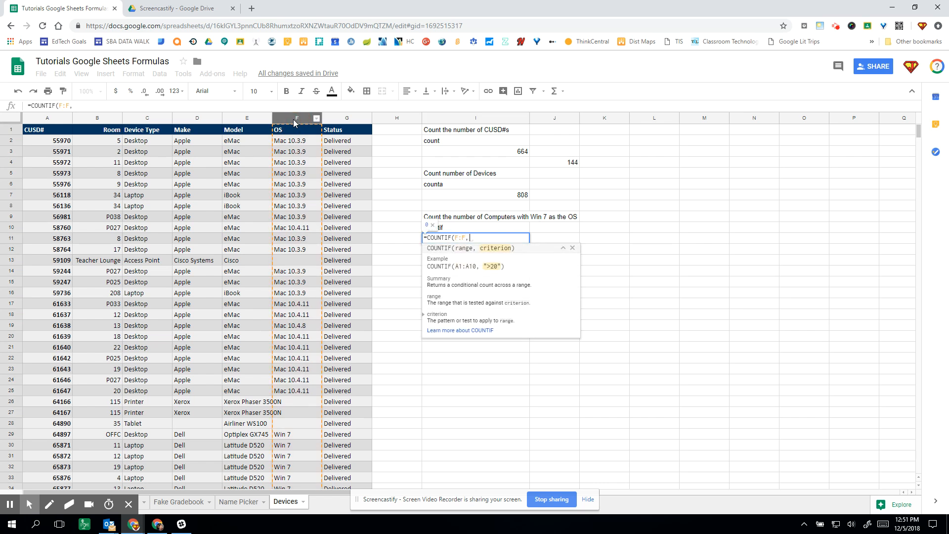
key("BackSpace")
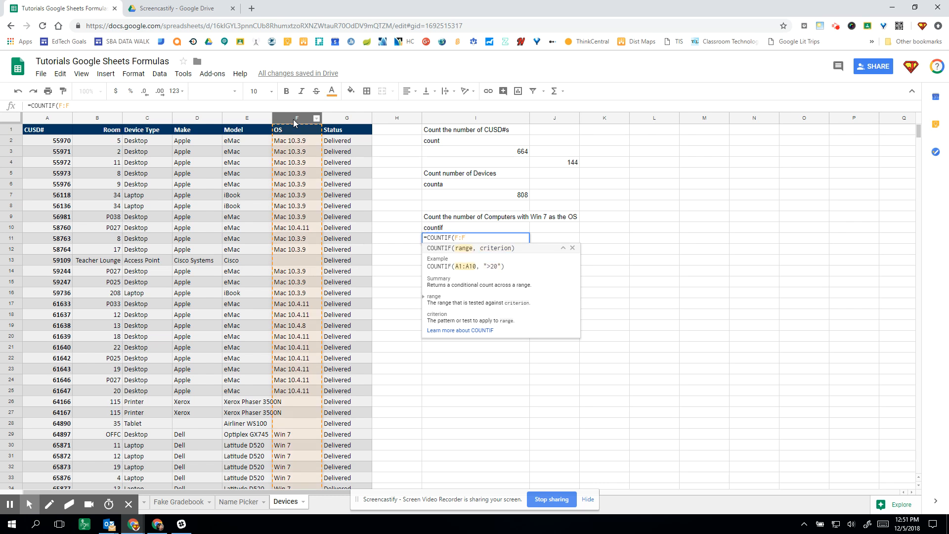
type(",")
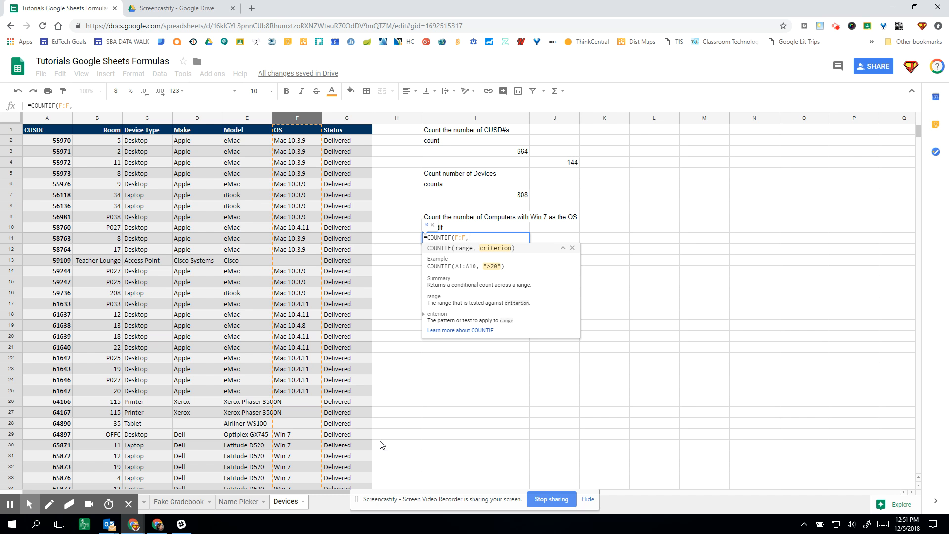
left_click(282, 436)
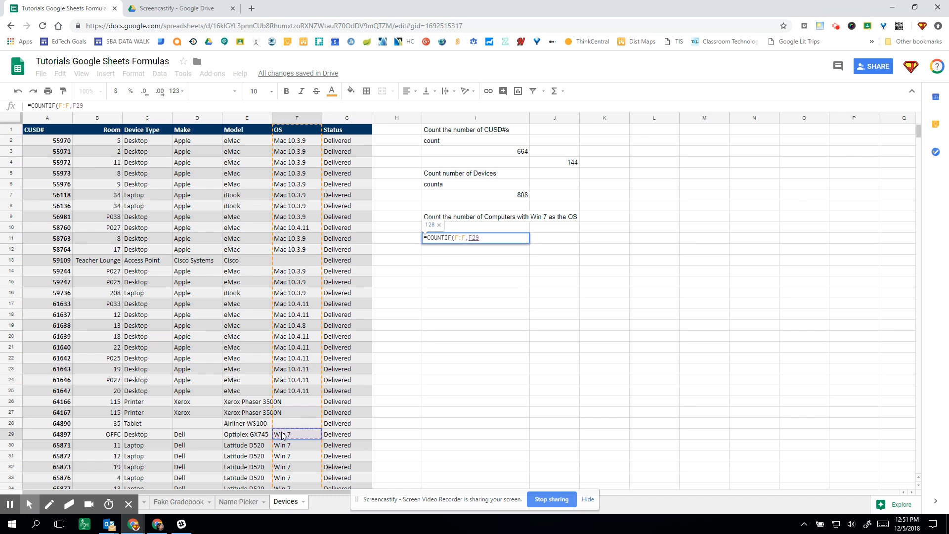
type(")")
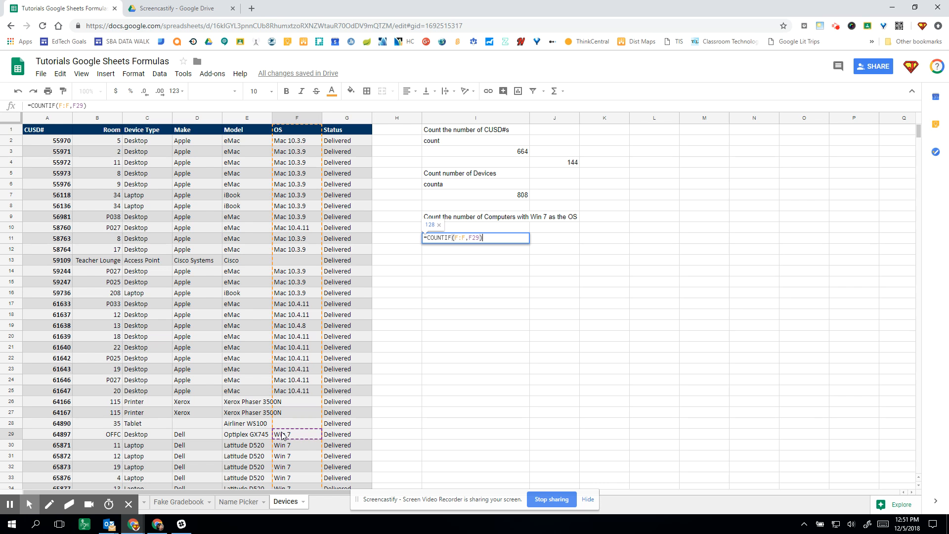
key("Return")
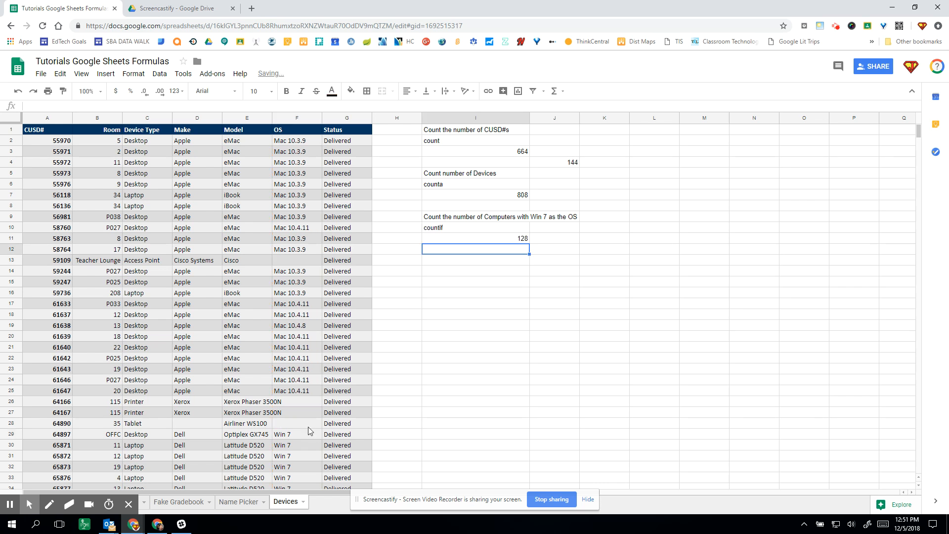
left_click(522, 239)
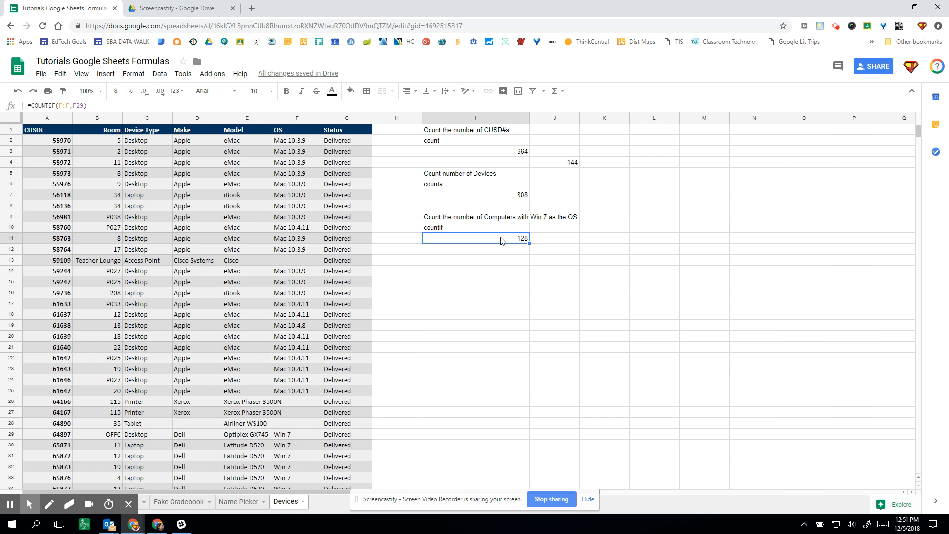
Enter the formula =countif(F:F,"Win 7") in cell I13 to count the Win 7 computers with a quoted-text criterion
left_click(487, 260)
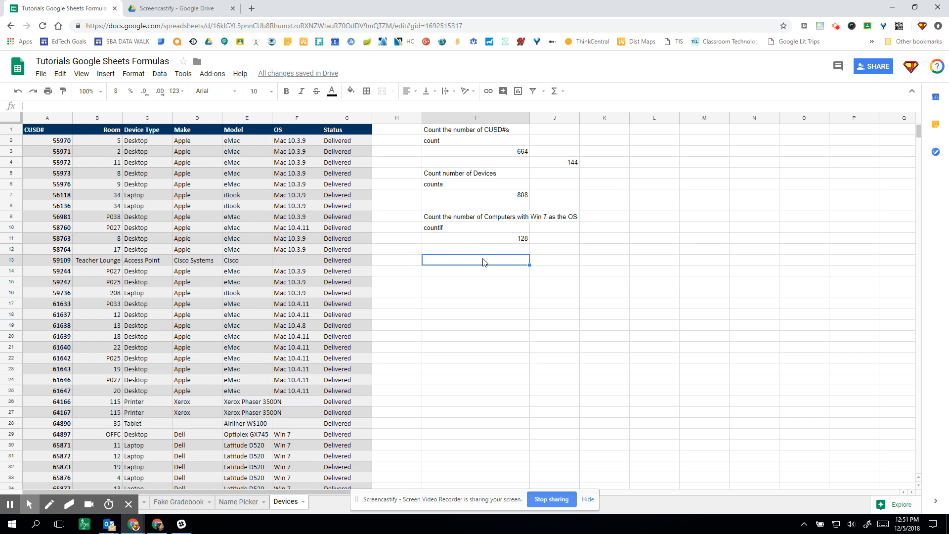
type("=co")
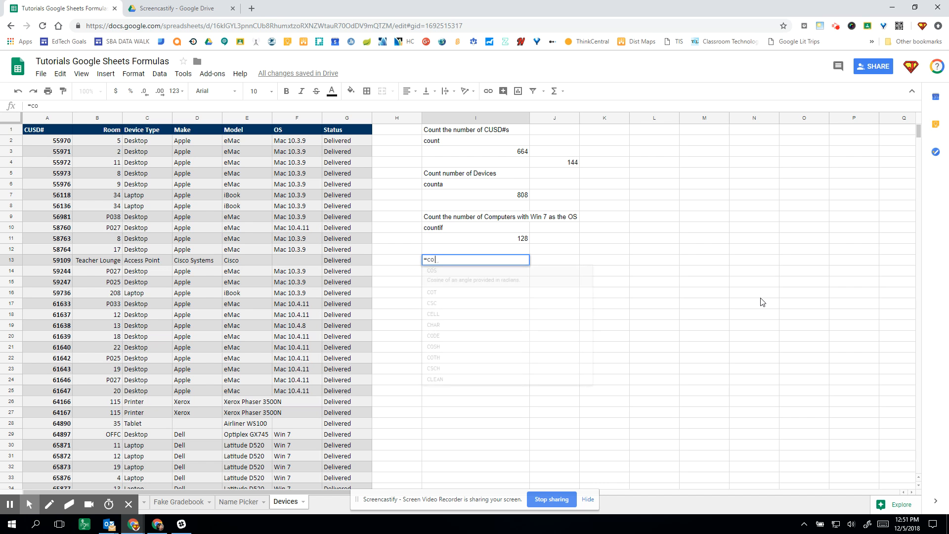
type("untif(")
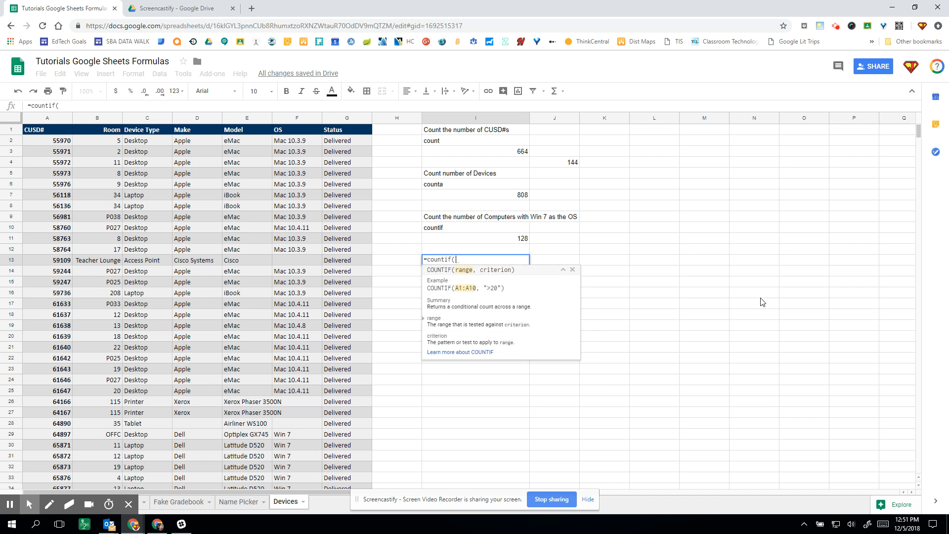
left_click(300, 118)
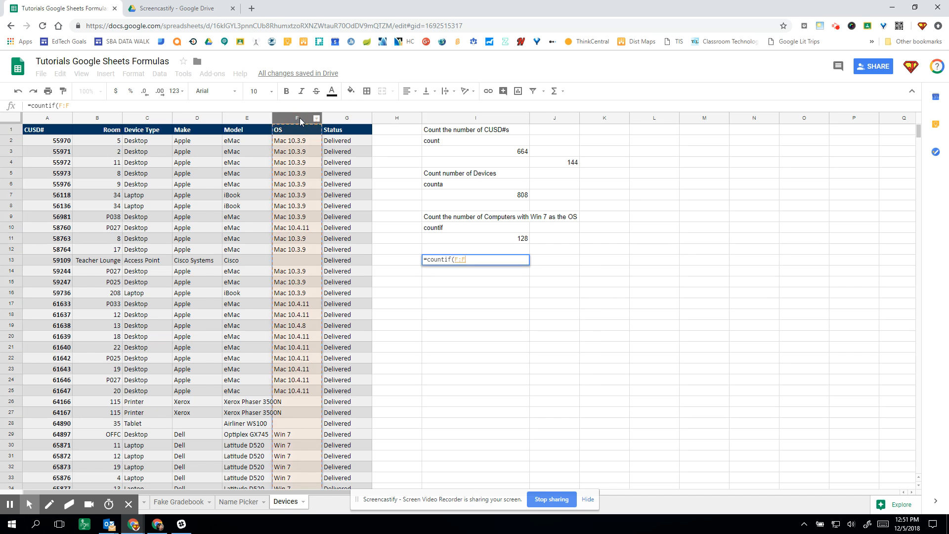
type(",")
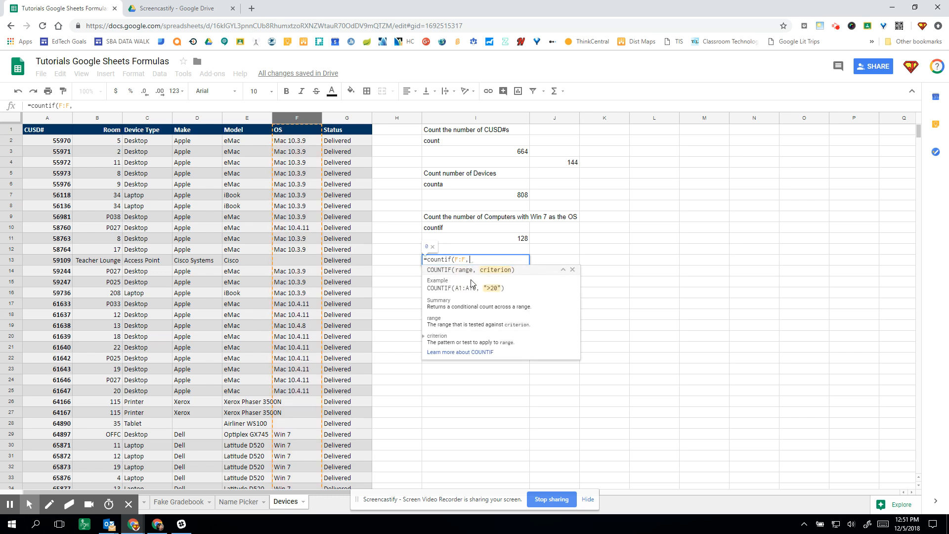
type("\"")
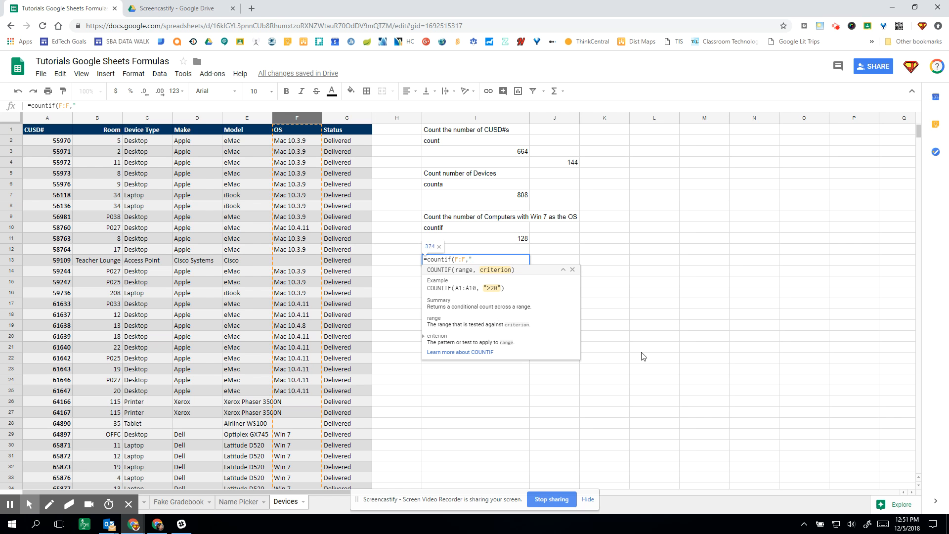
type("Win 7\")")
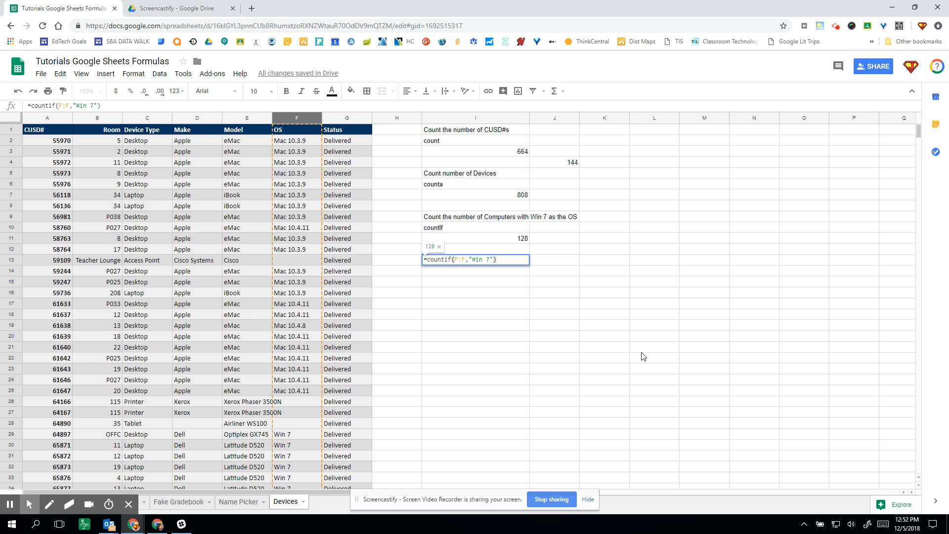
key("Return")
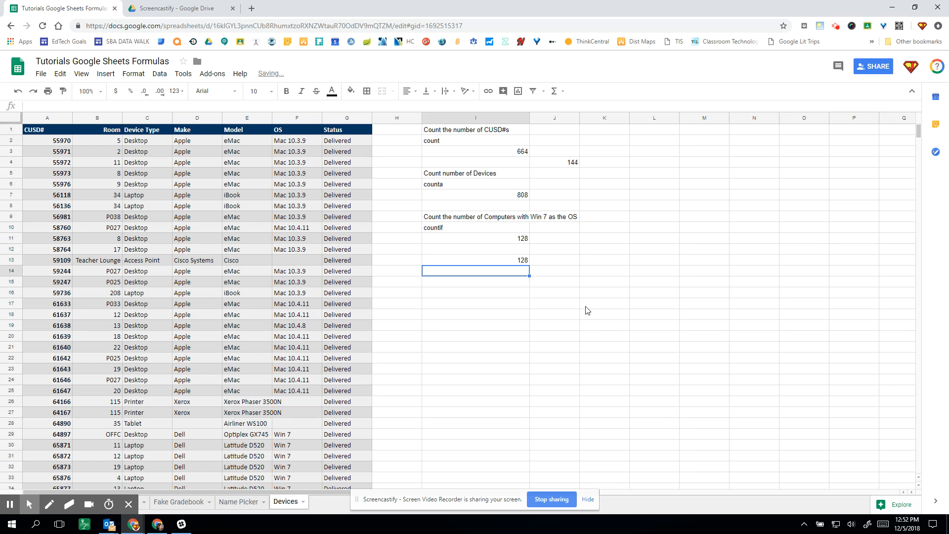
Copy the I13 formula text into cell I14 and change the criterion's capital W to lowercase, making it "win 7"
left_click(514, 264)
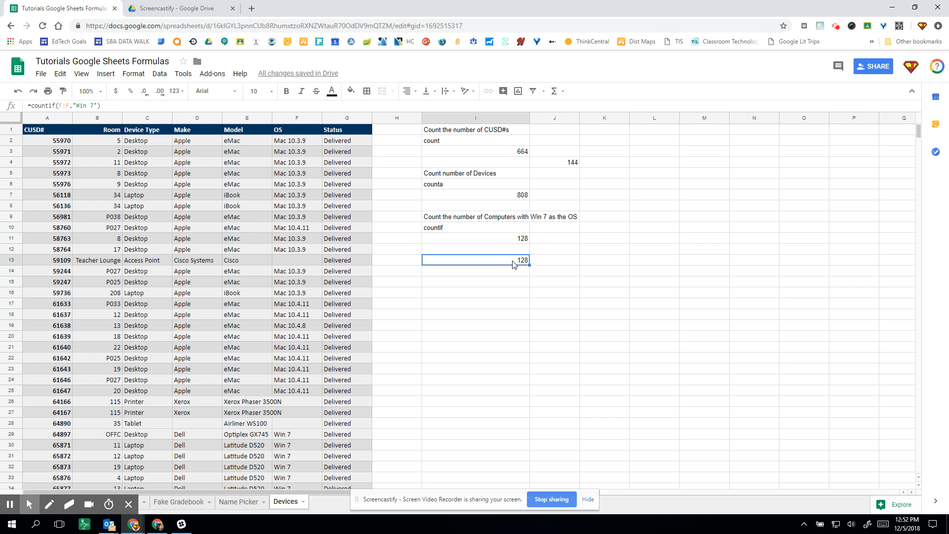
left_click(111, 106)
key("ctrl+a")
key("ctrl+c")
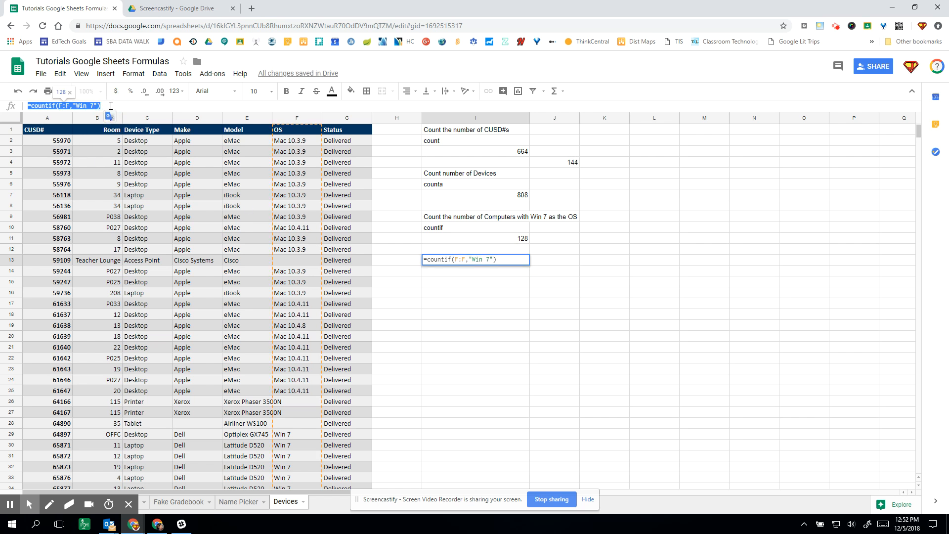
left_click(459, 274)
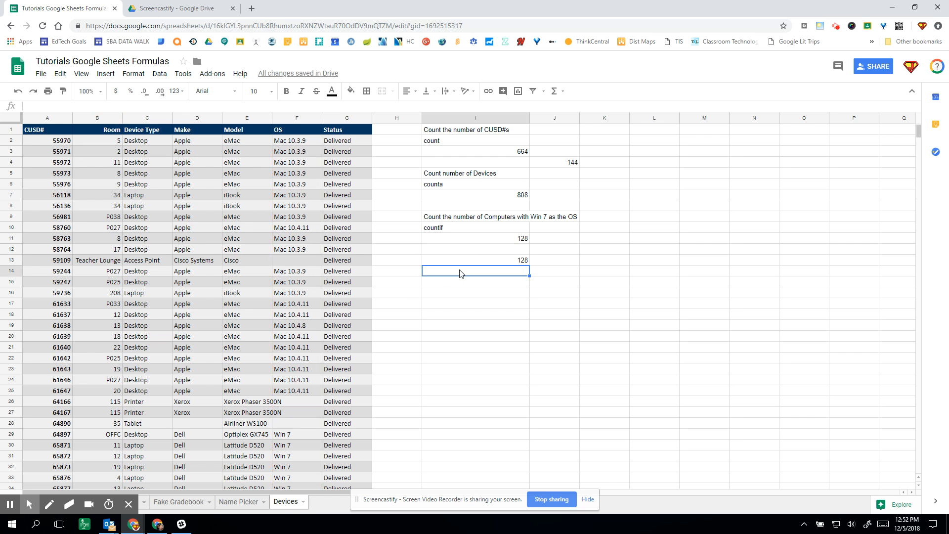
key("ctrl+v")
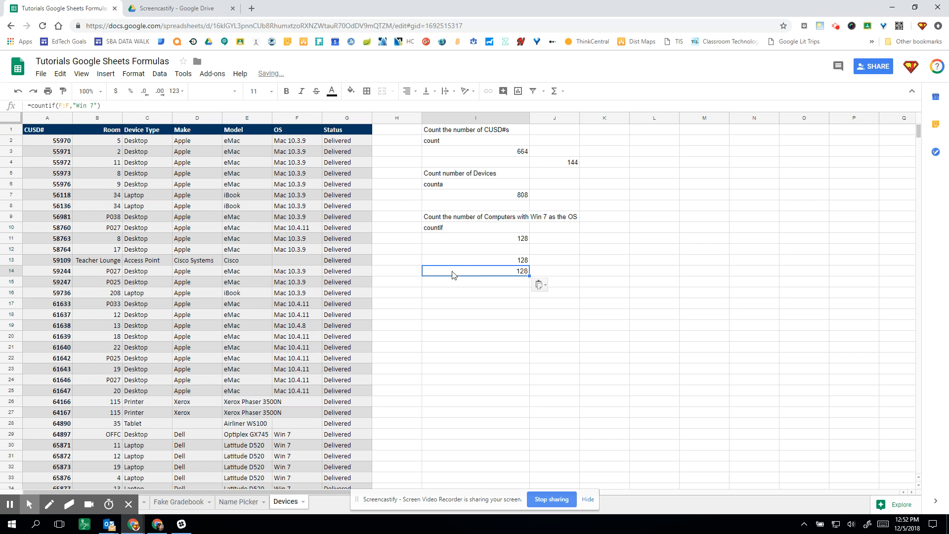
left_click(84, 106)
key("BackSpace")
key("BackSpace")
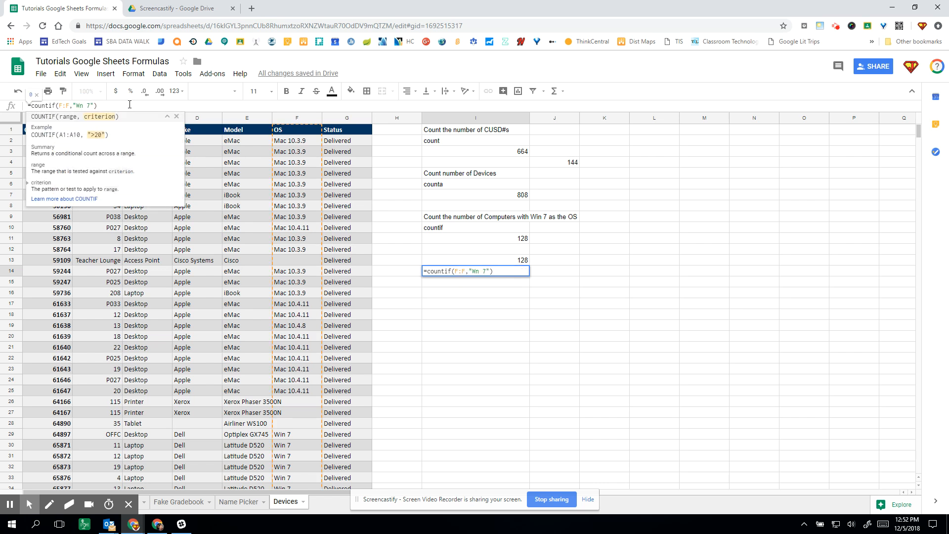
type("wi")
key("Return")
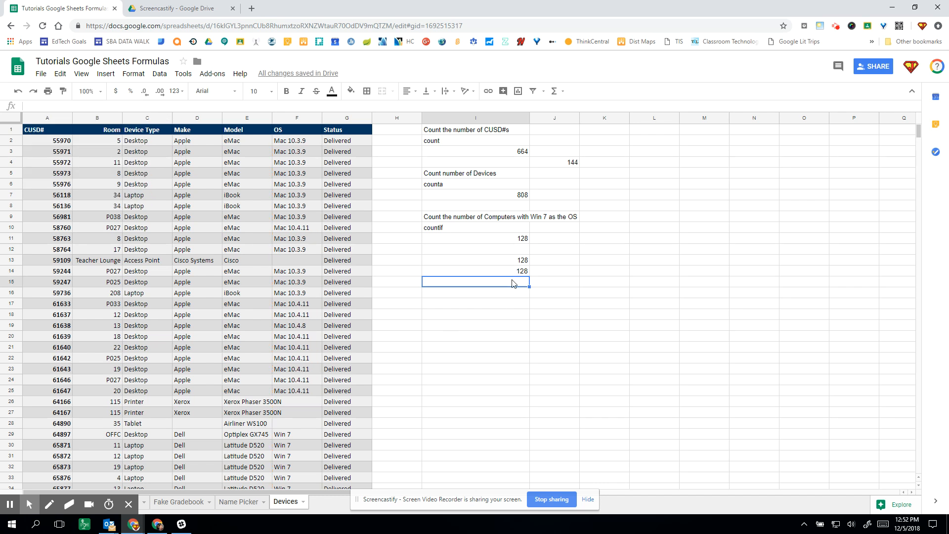
Paste the COUNTIF formula into cell I15 and delete one character from its "Win 7" criterion
key("ctrl+v")
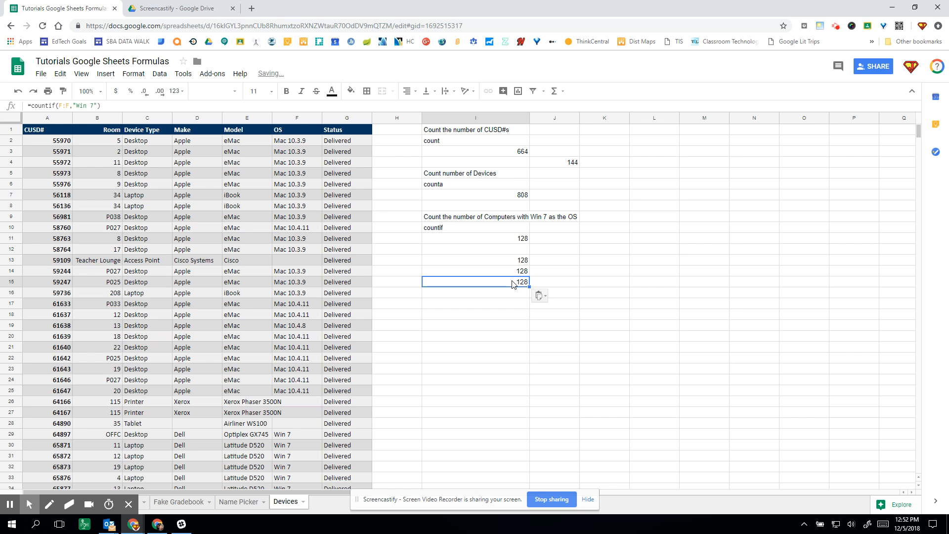
triple_click(513, 283)
key("ctrl+c")
left_click(489, 282)
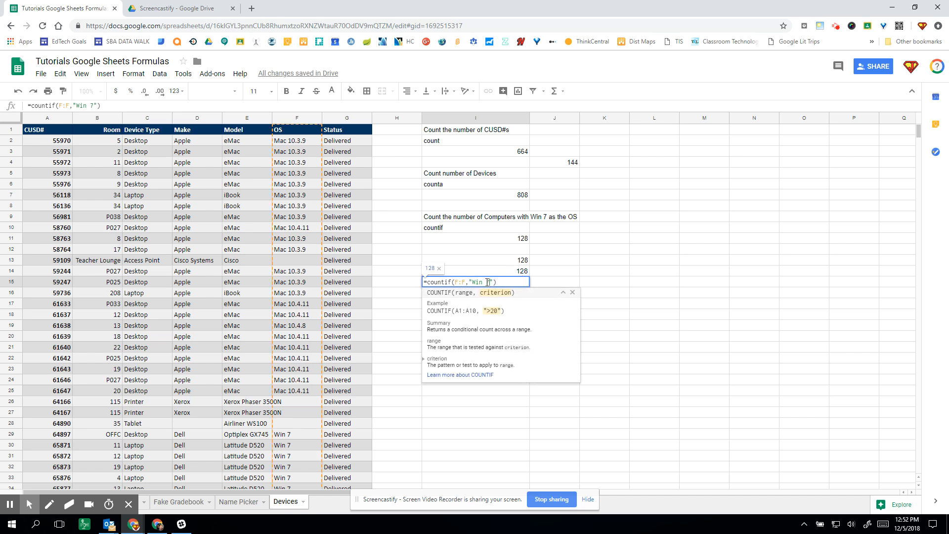
key("BackSpace")
key("Return")
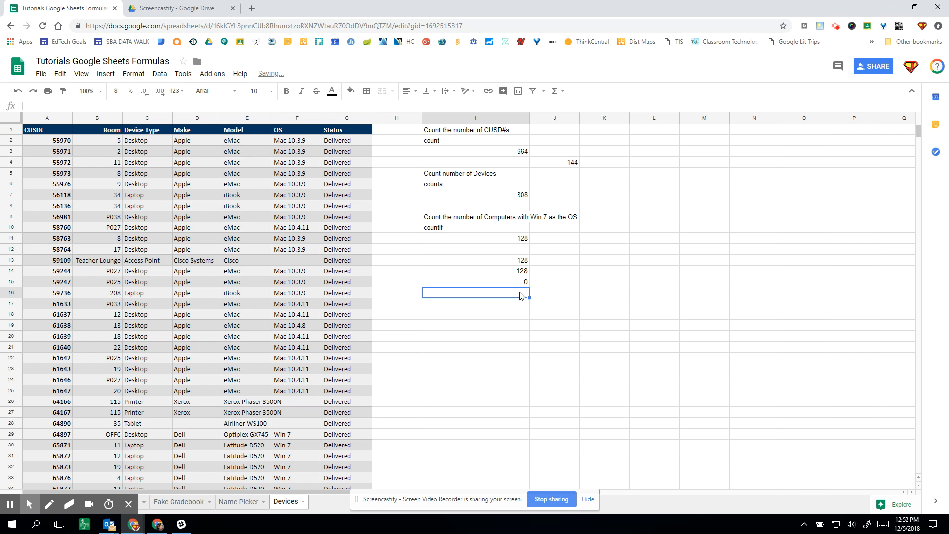
Paste the COUNTIF formula into cell I16 with a trailing space in the criterion, "Win 7 ", and review the I11 formula
key("ctrl+v")
double_click(488, 292)
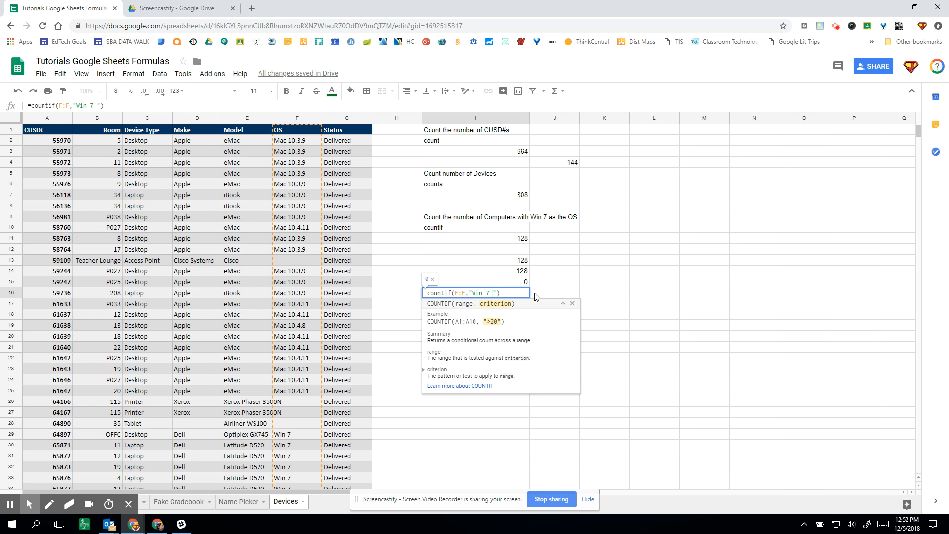
key("Return")
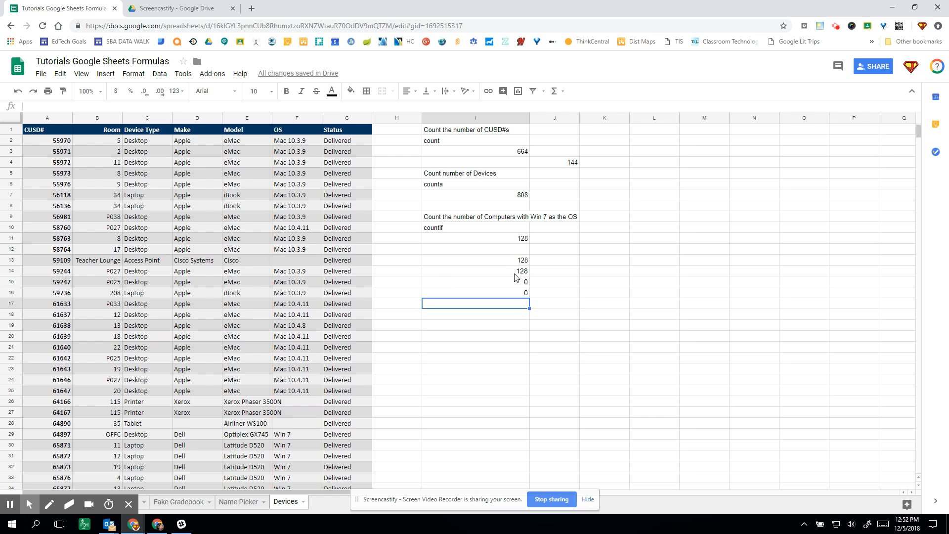
left_click(509, 240)
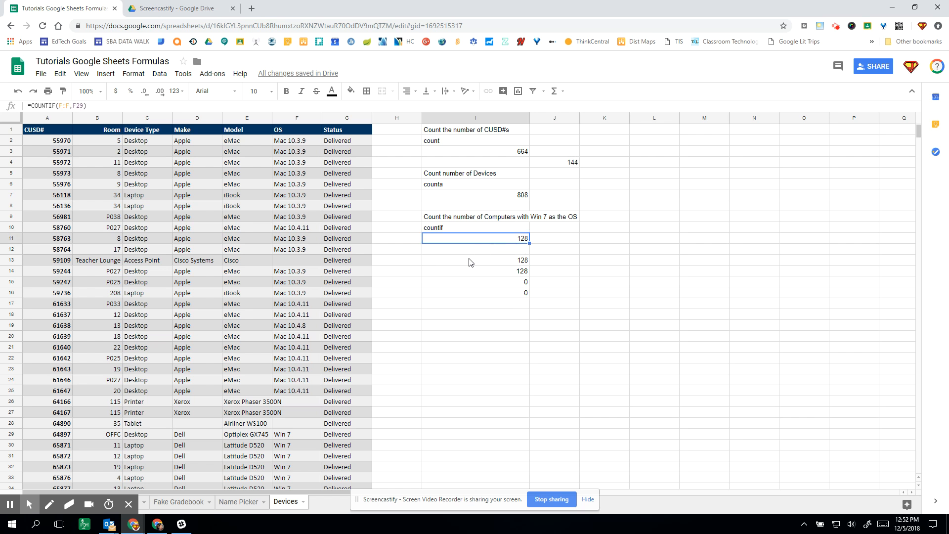
Begin a COUNTIF formula in cell I18 over column F, trying OS cells F2, F17 and F19 as the criterion
left_click(496, 317)
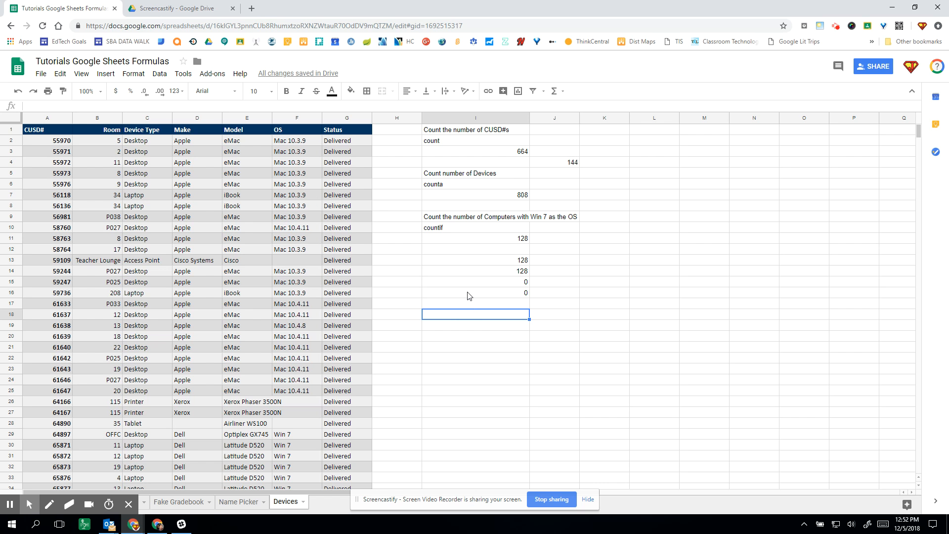
type("=count")
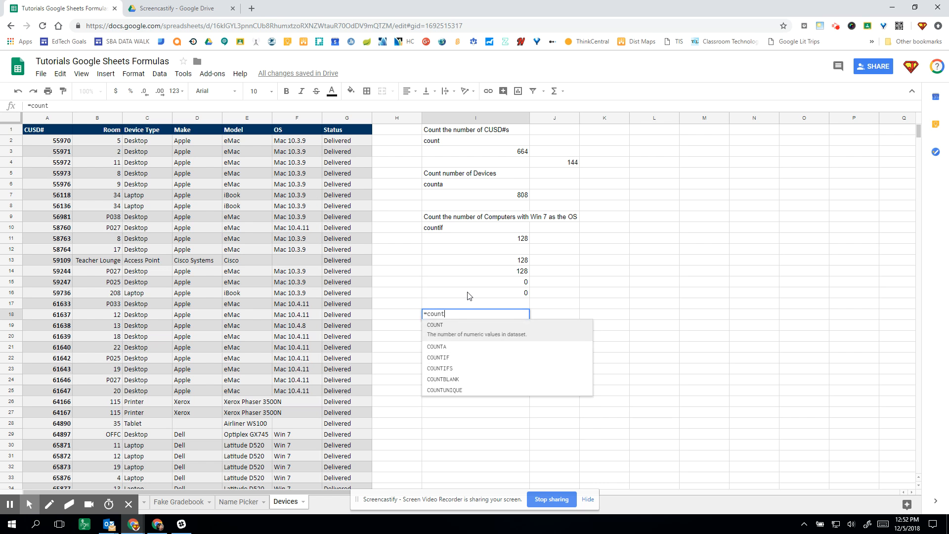
type("if(")
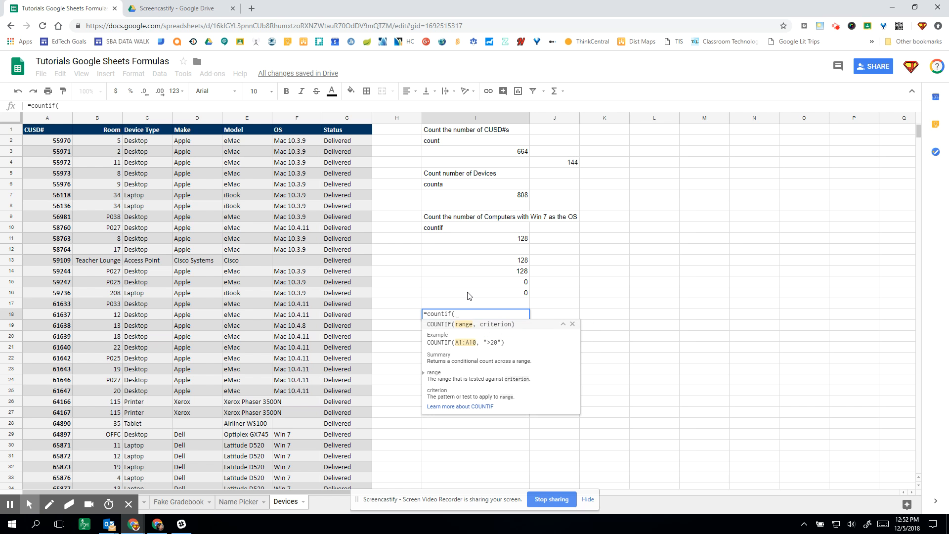
left_click(282, 120)
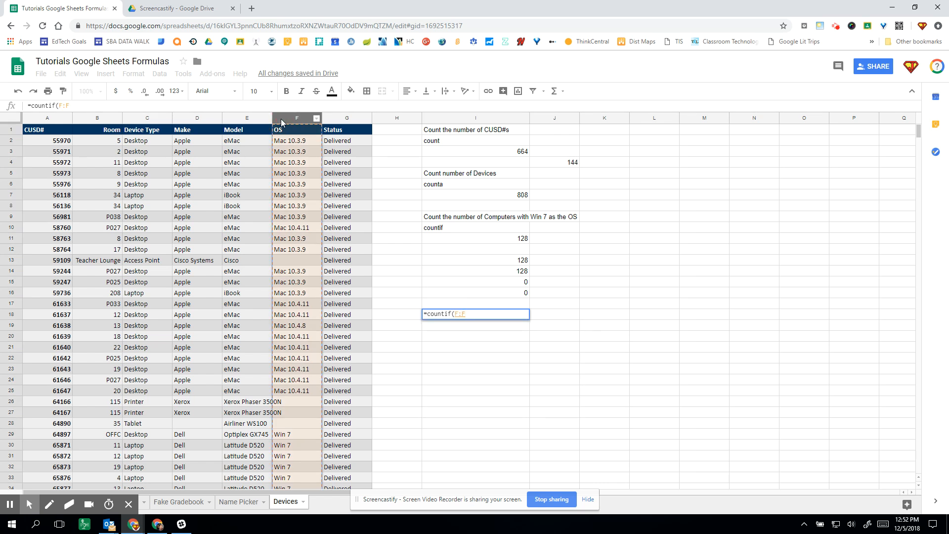
type(",")
left_click(299, 143)
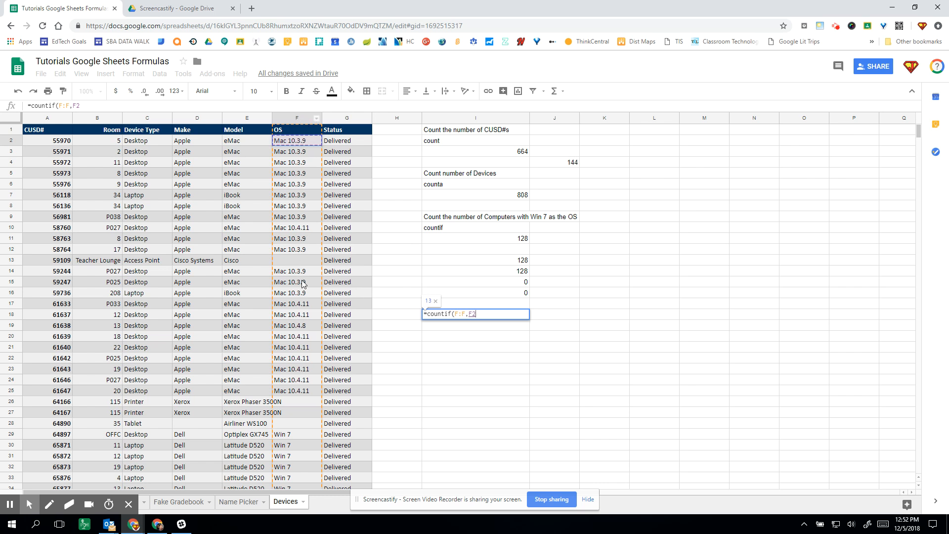
left_click(304, 306)
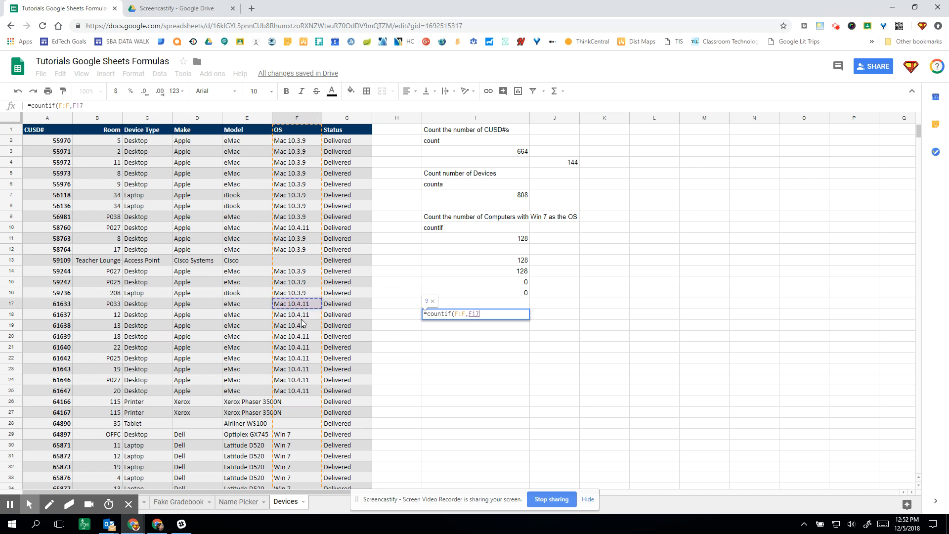
left_click(302, 326)
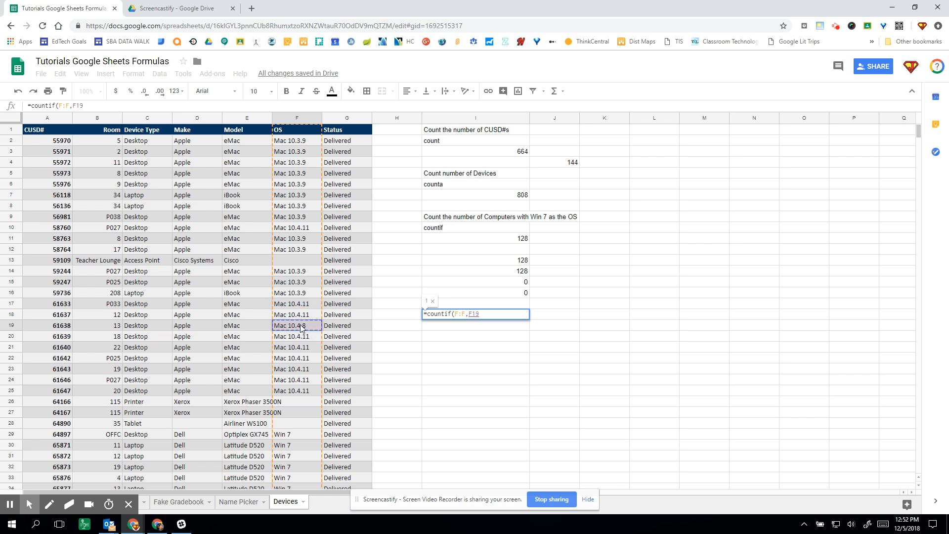
Try F57, F55 and F47 as the I18 criterion and complete the formula as =countif(F:F,F55)
scroll(296, 350, "down", 8)
scroll(297, 354, "down", 1)
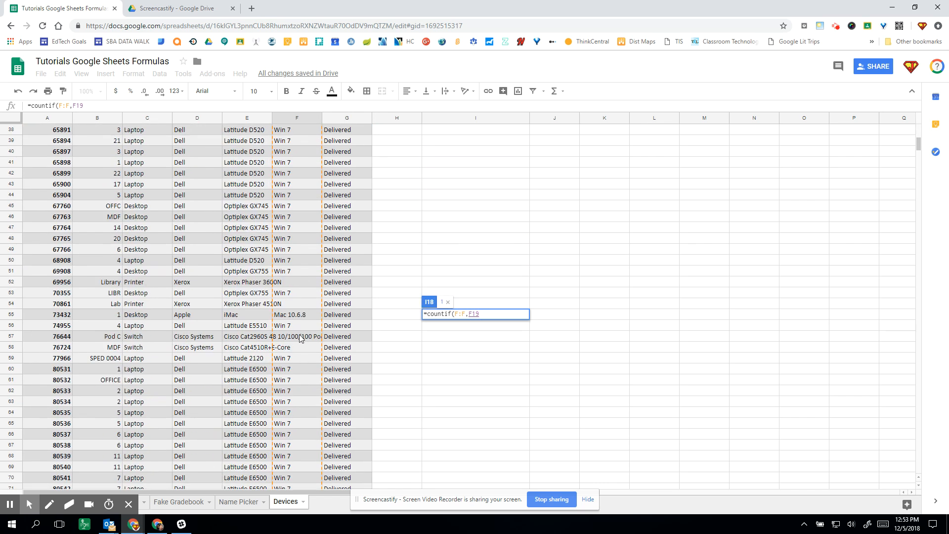
left_click(291, 338)
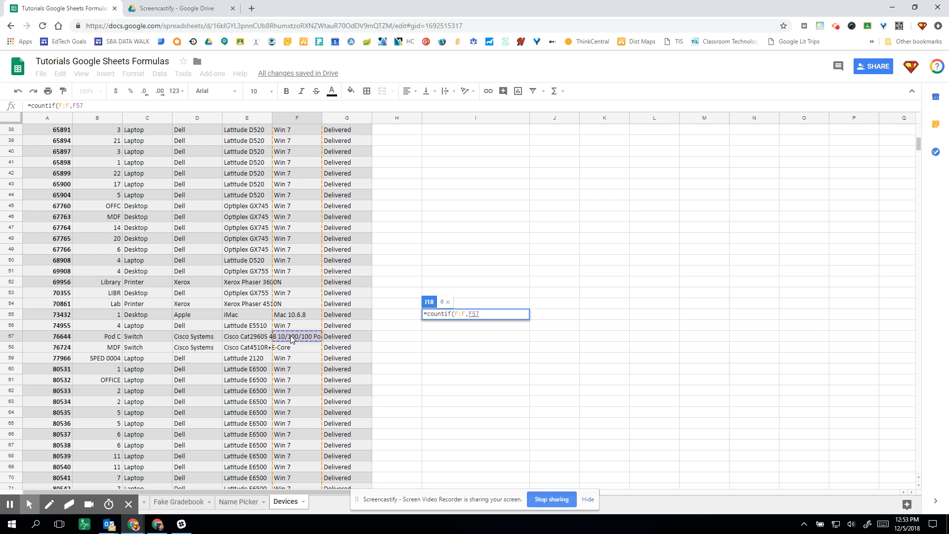
left_click(294, 319)
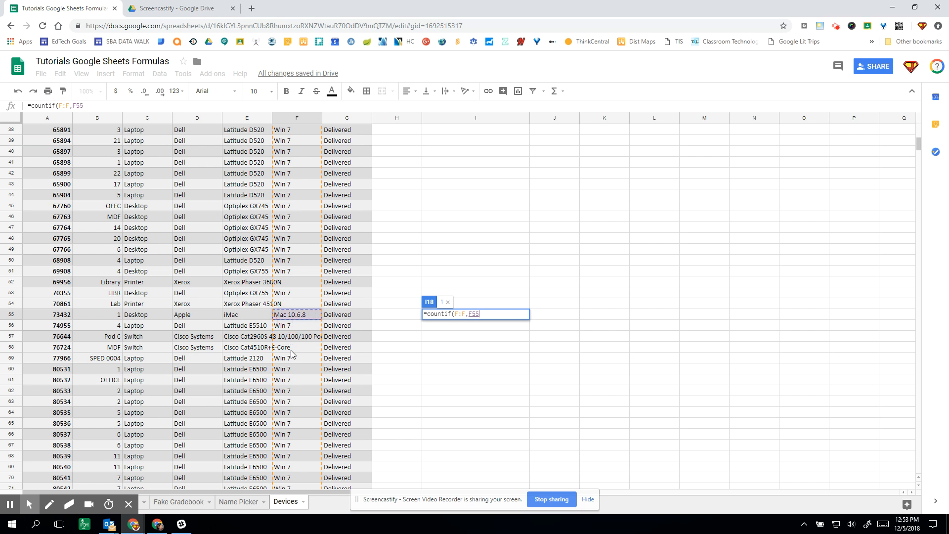
left_click(294, 228)
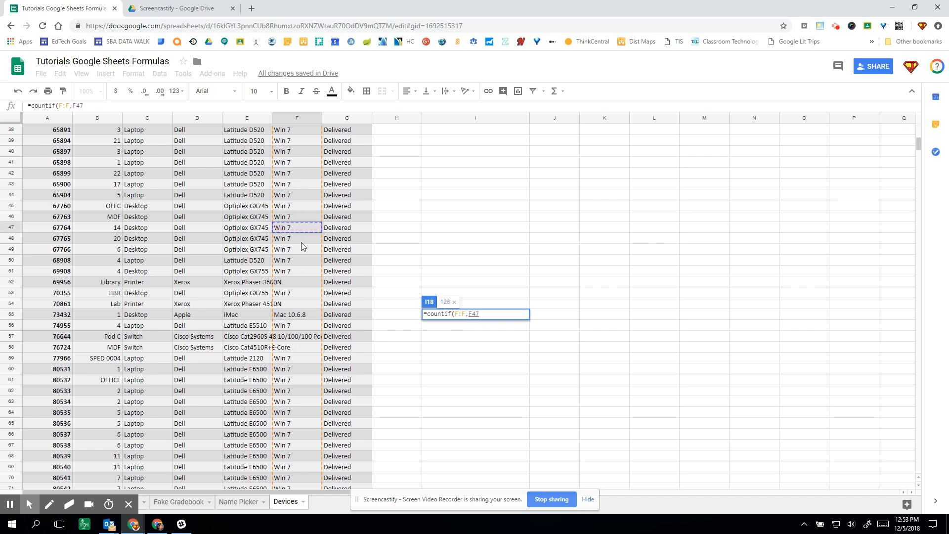
left_click(302, 313)
type(")")
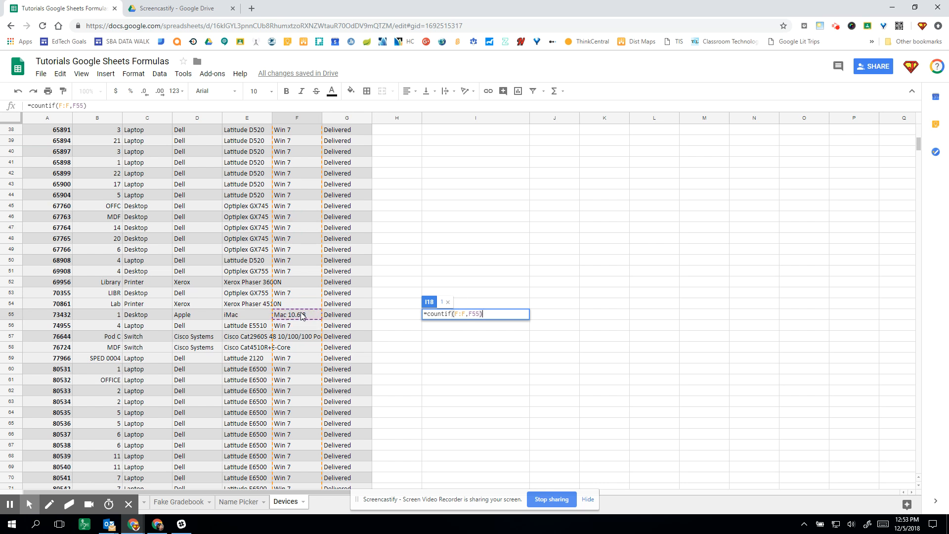
key("Return")
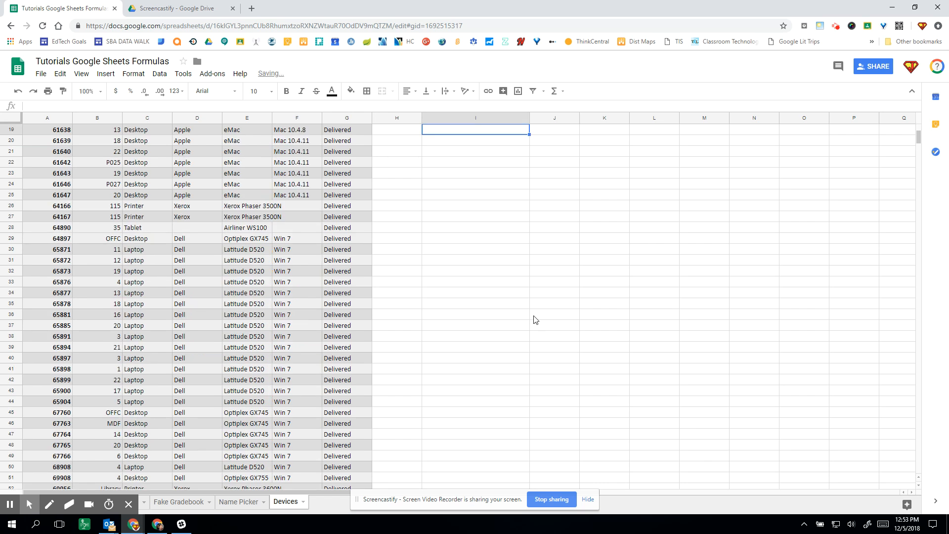
scroll(534, 322, "up", 5)
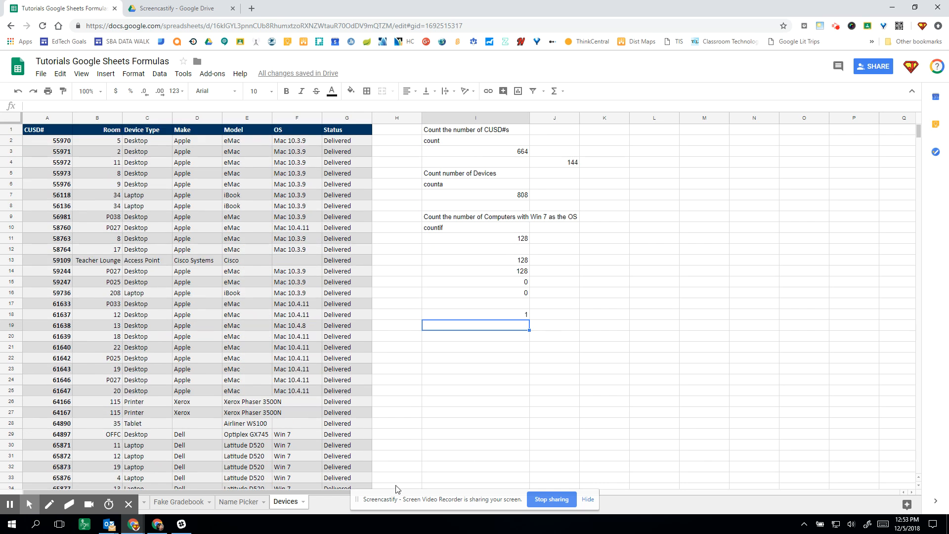
left_click(836, 25)
left_click(798, 163)
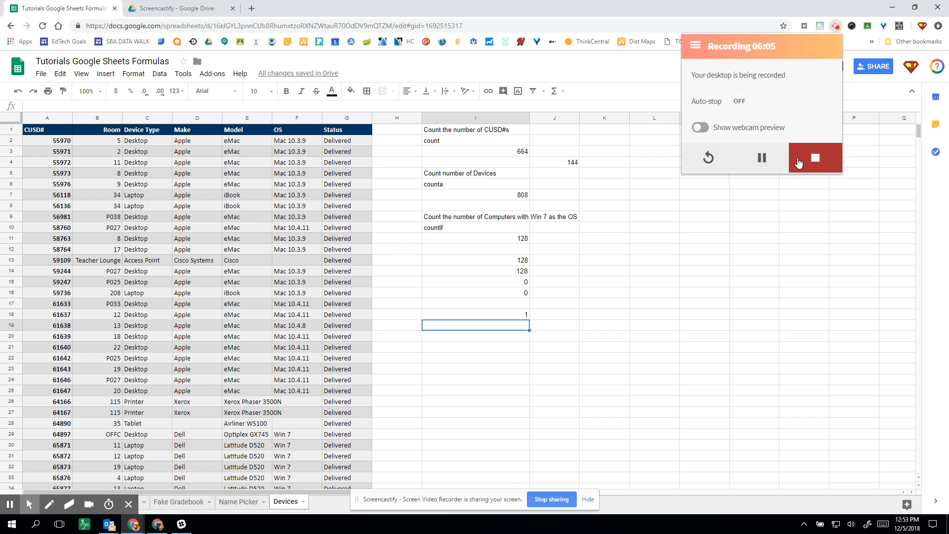